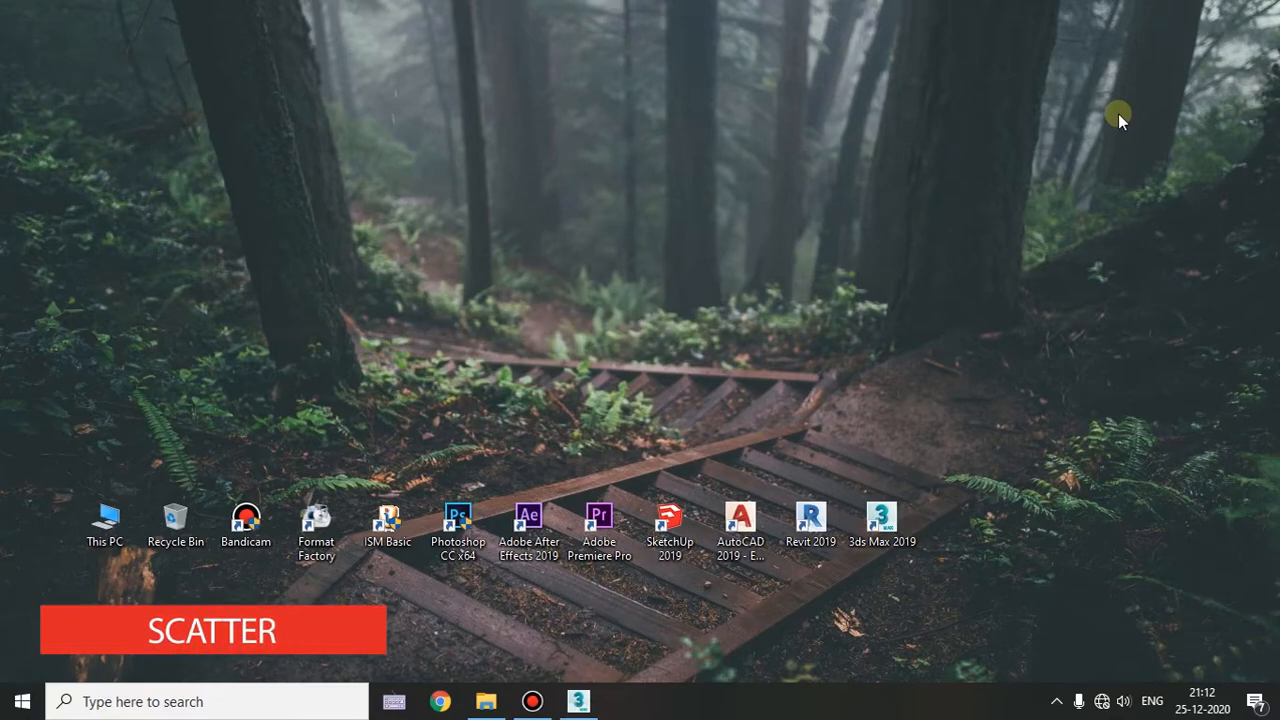
right_click(858, 154)
left_click(910, 205)
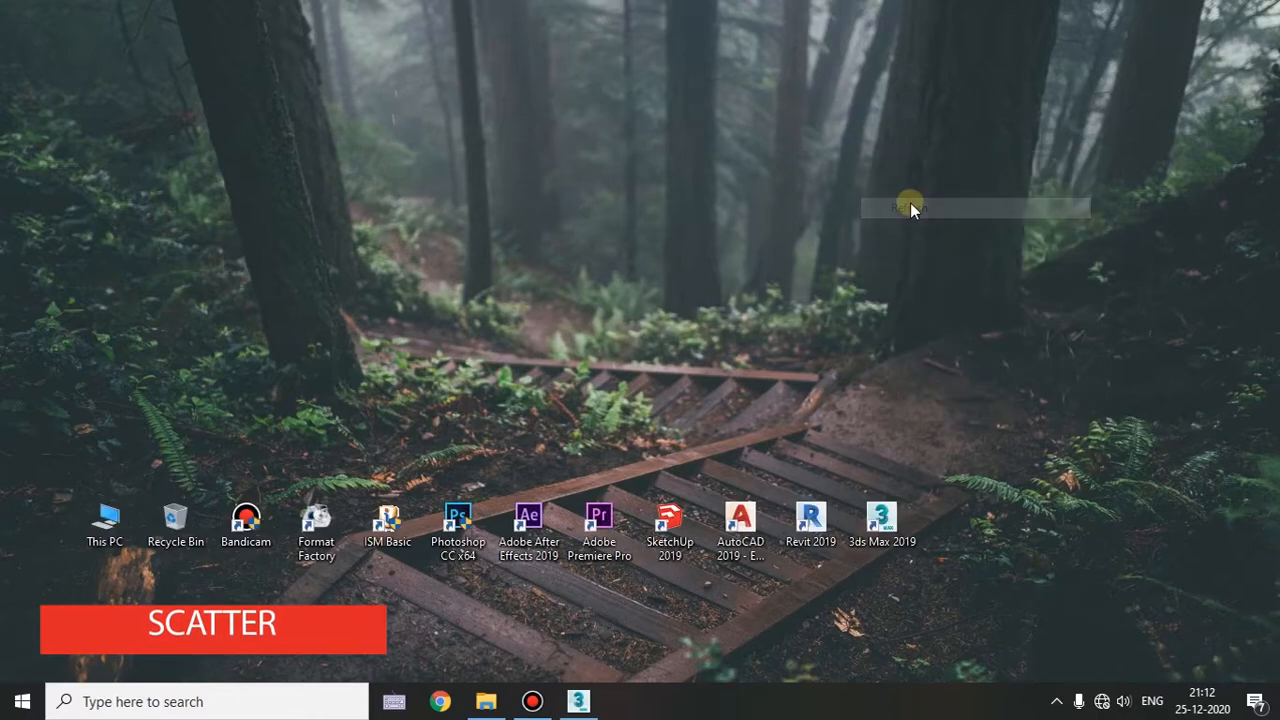
right_click(829, 271)
left_click(648, 326)
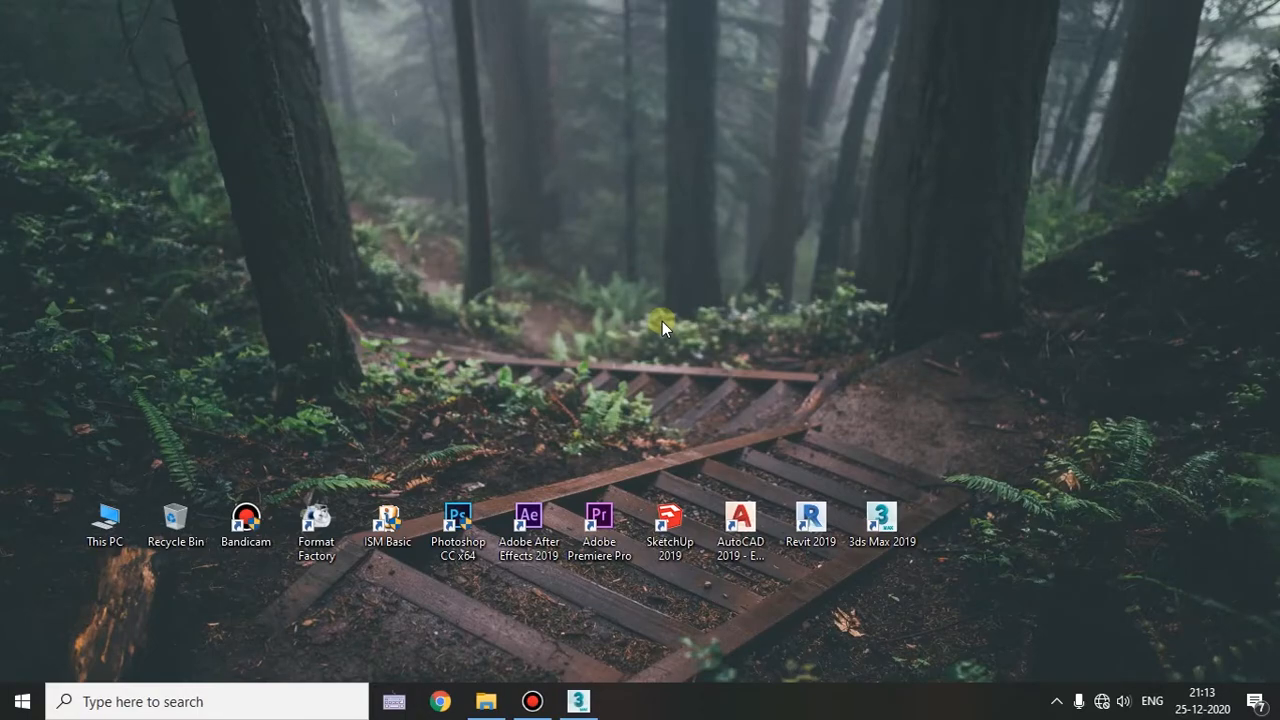
right_click(662, 321)
left_click(696, 372)
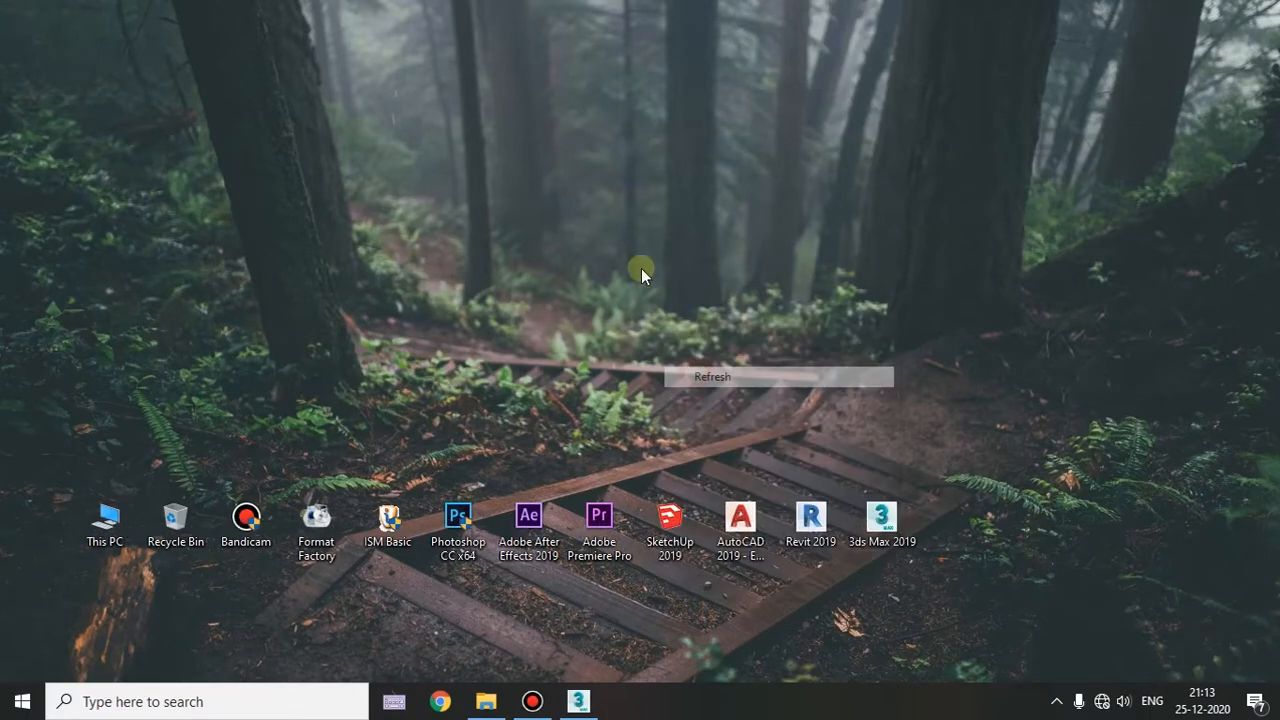
right_click(618, 178)
left_click(708, 233)
right_click(707, 238)
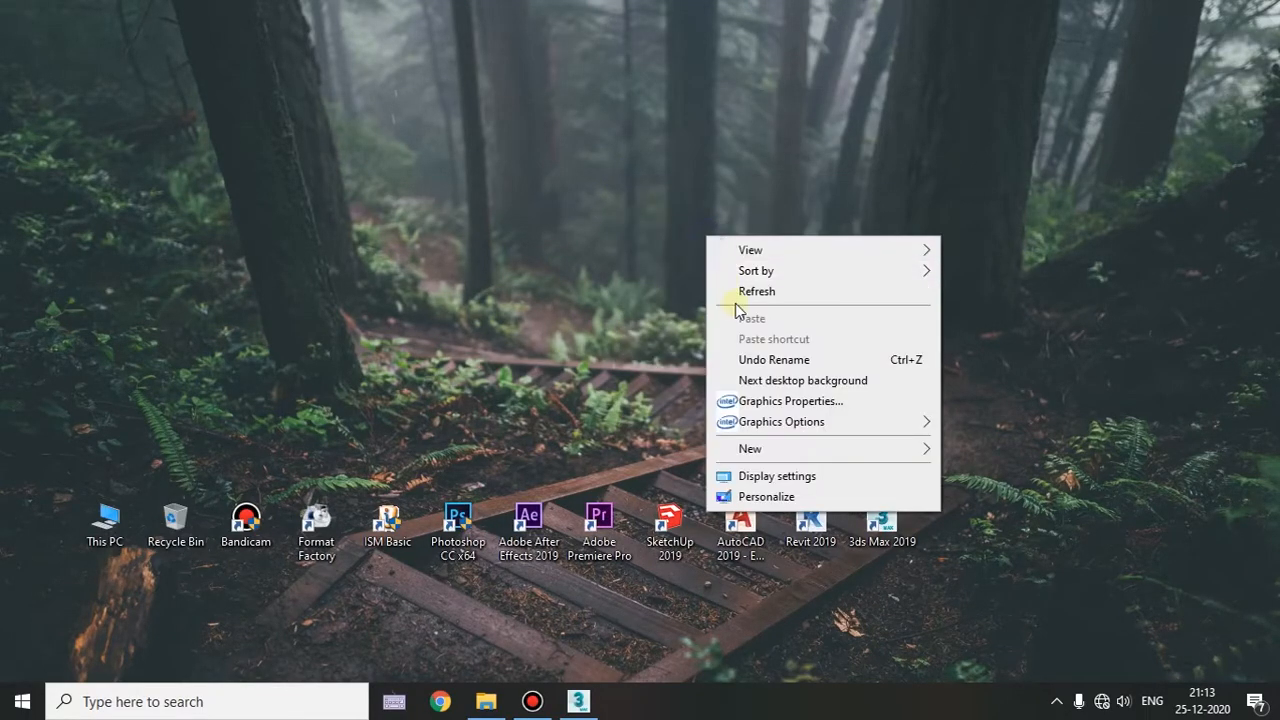
left_click(745, 292)
right_click(721, 281)
left_click(740, 337)
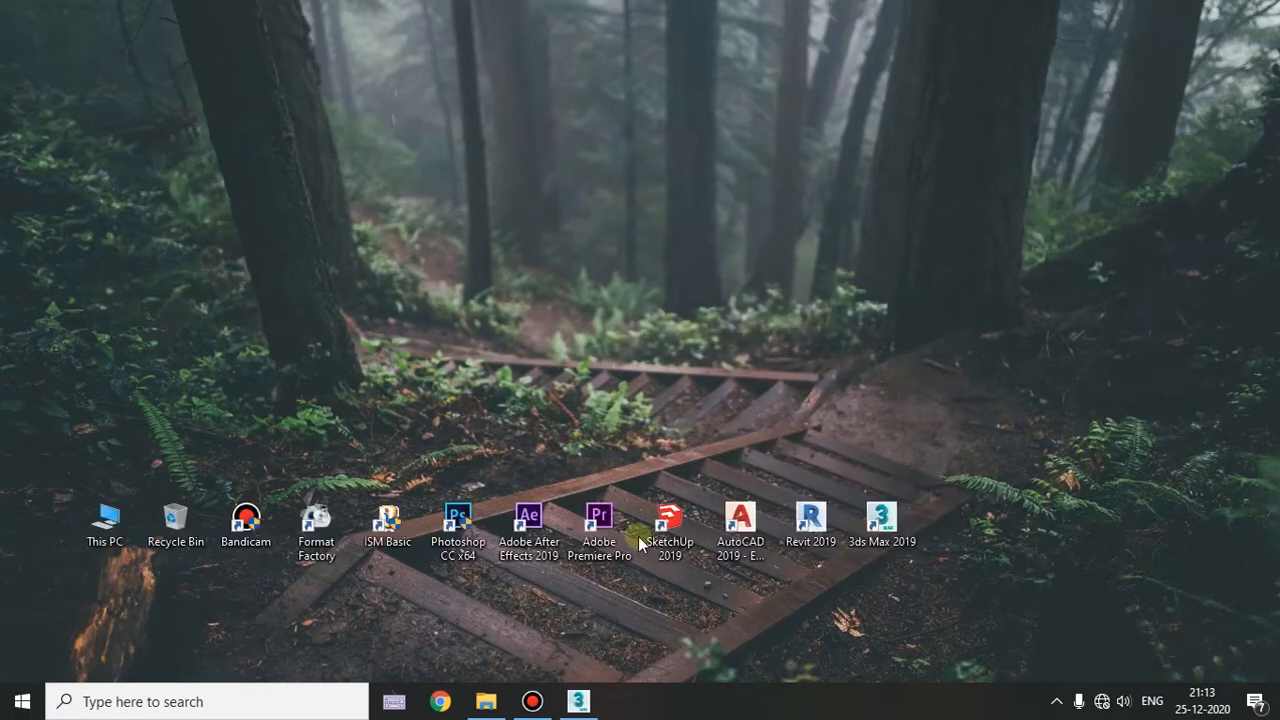
- Switch to 3ds Max and draw a plane about 16.3 cm long and 19.2 cm wide over the grid in the perspective view
left_click(578, 702)
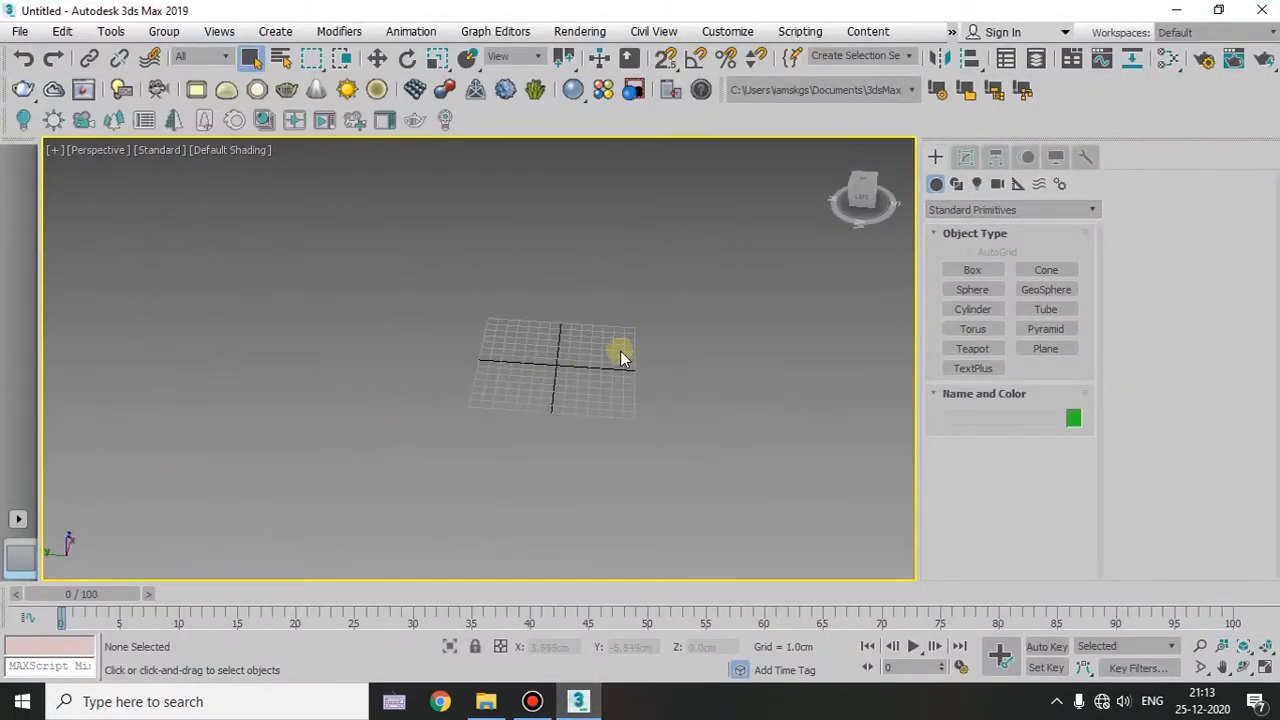
middle_click_drag(617, 403, 564, 354, "alt")
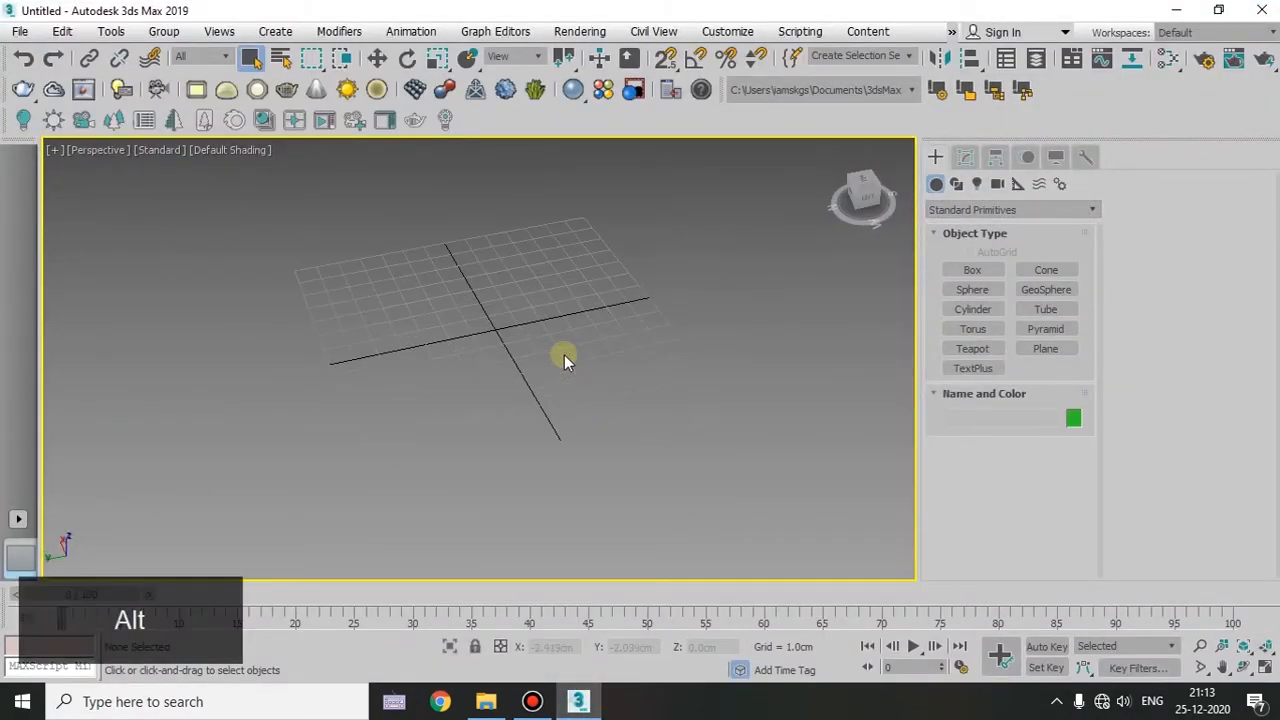
left_click(1044, 350)
left_click_drag(310, 256, 816, 414)
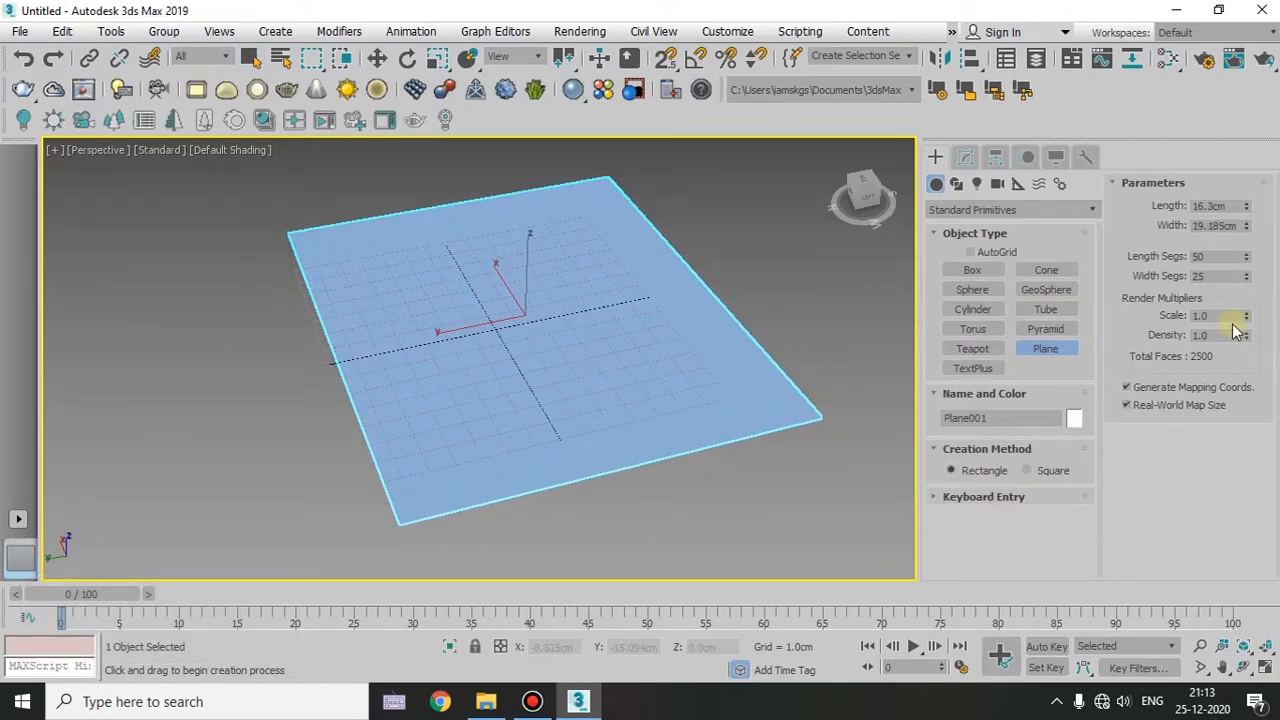
- Set the plane's length segments to 25
left_click_drag(1216, 256, 1134, 260)
type("25")
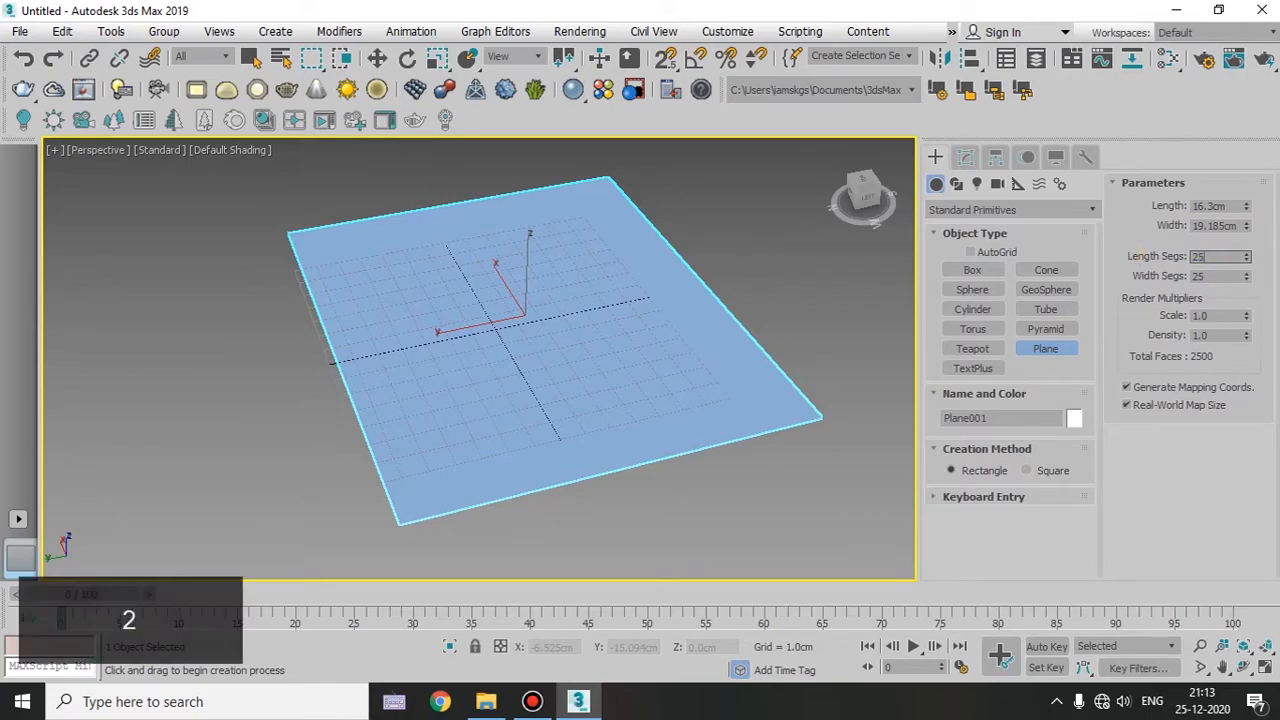
key("Return")
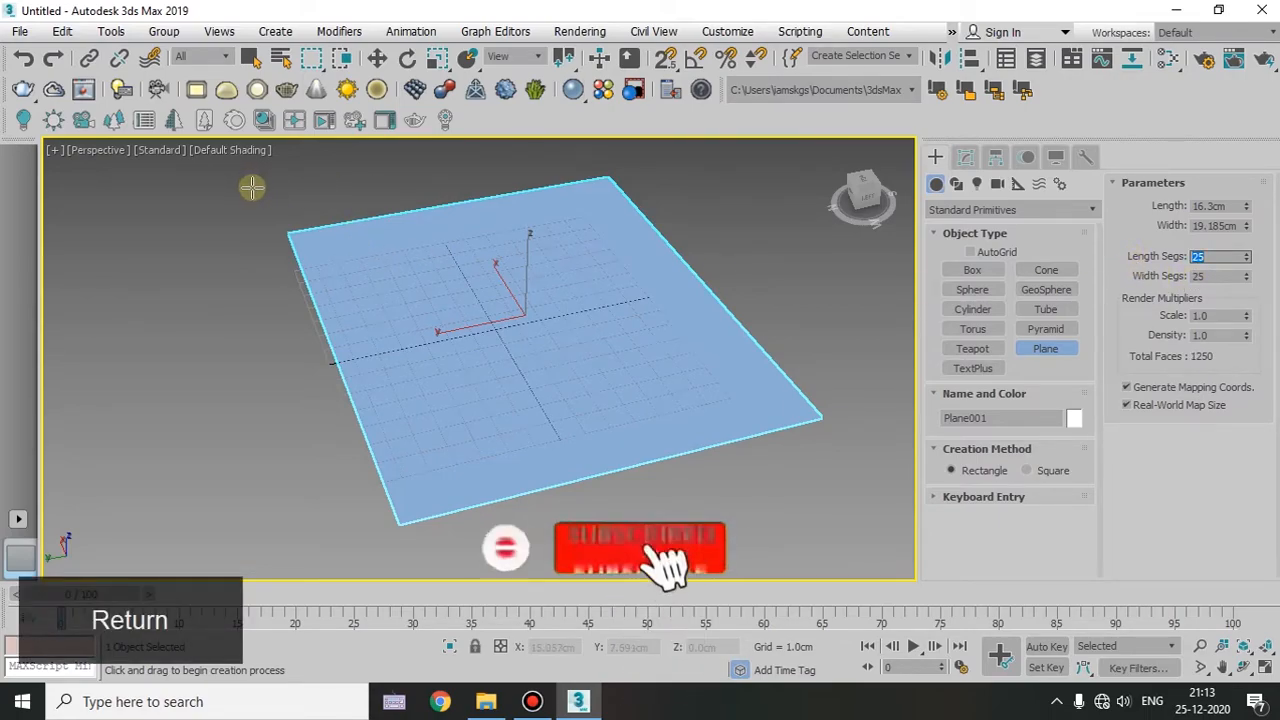
- Finish plane creation and display edged faces in the perspective view
key("F4")
middle_click_drag(565, 465, 583, 446, "alt")
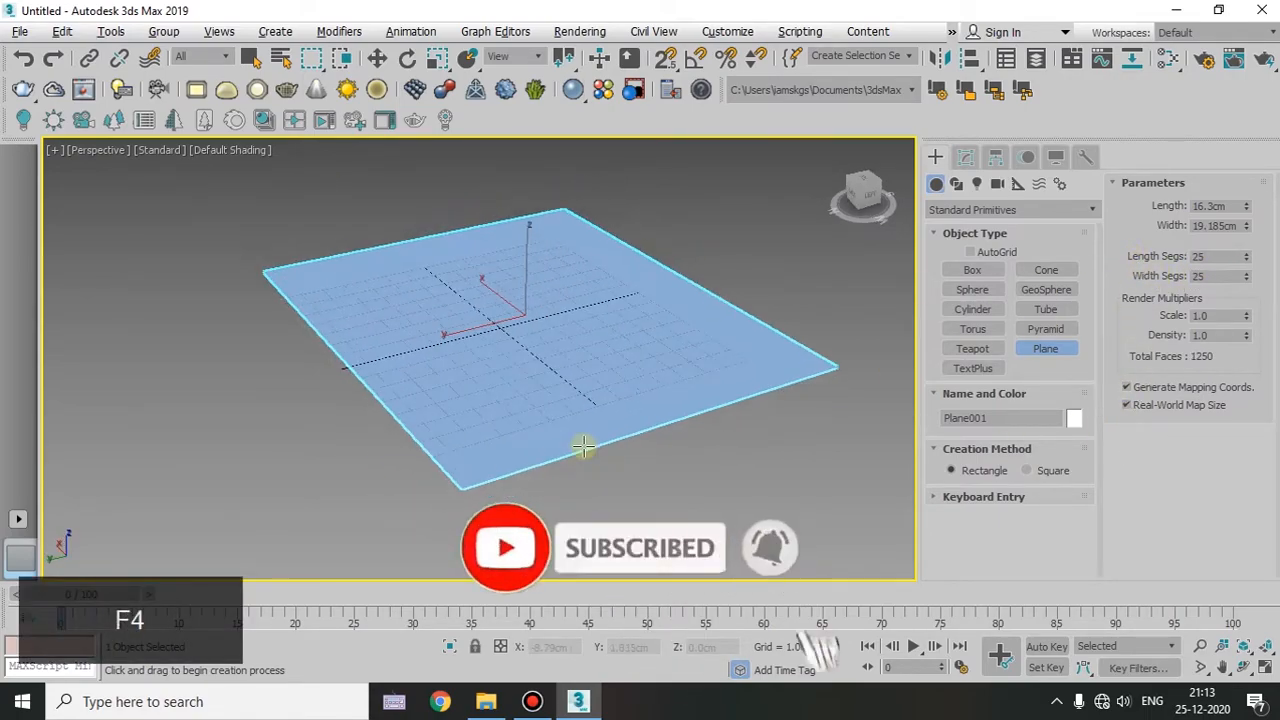
scroll(557, 426, "up", 2)
right_click(127, 284)
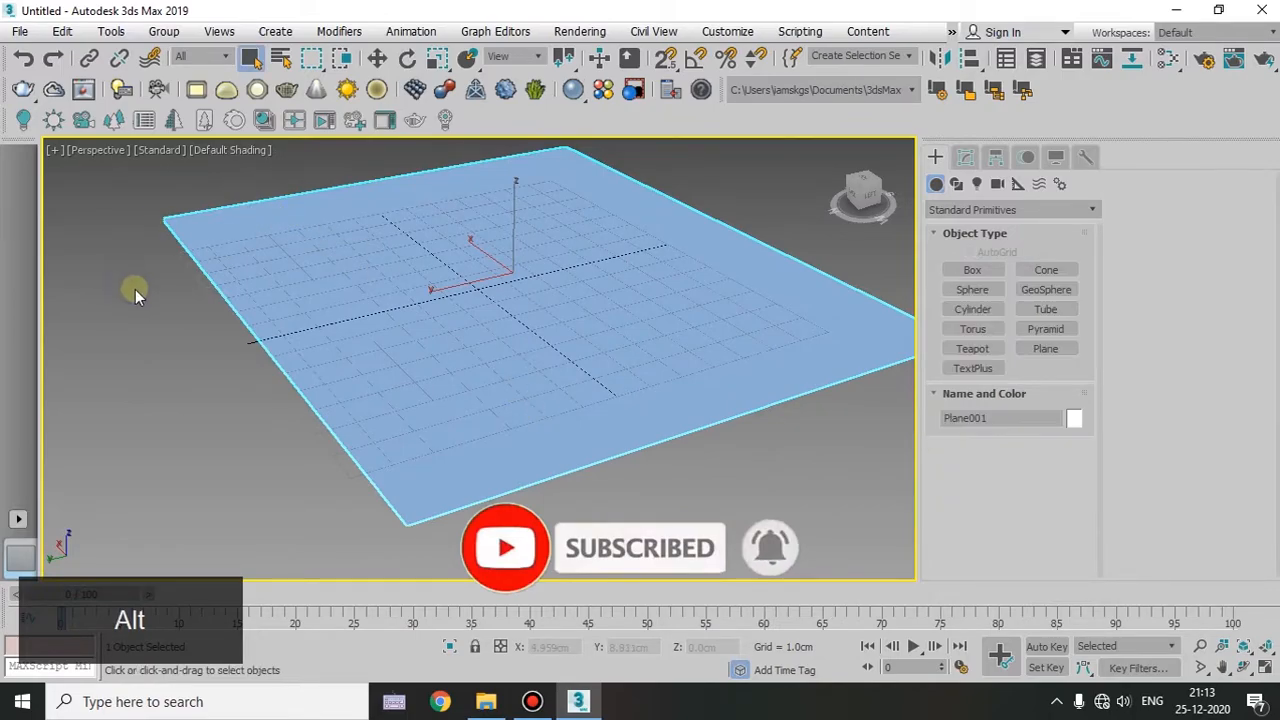
key("F4")
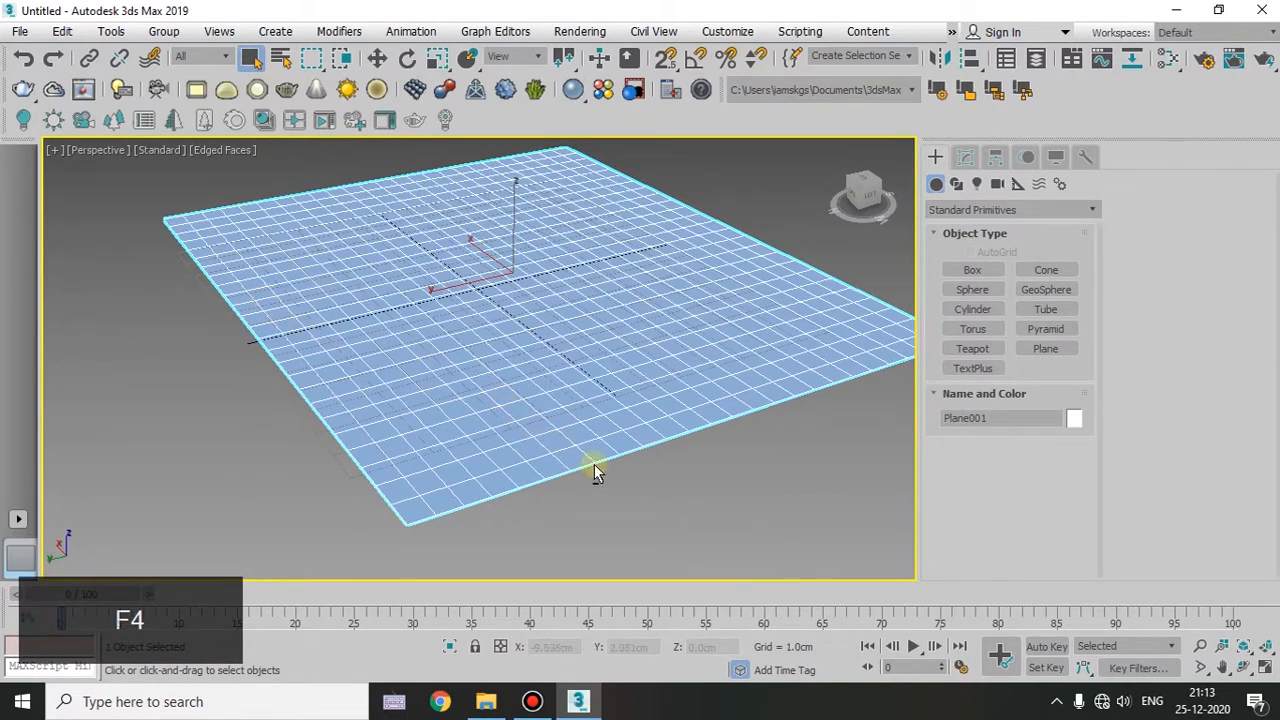
middle_click_drag(597, 471, 671, 429, "alt")
- Set both the length and width segments of the plane to 20
left_click(965, 157)
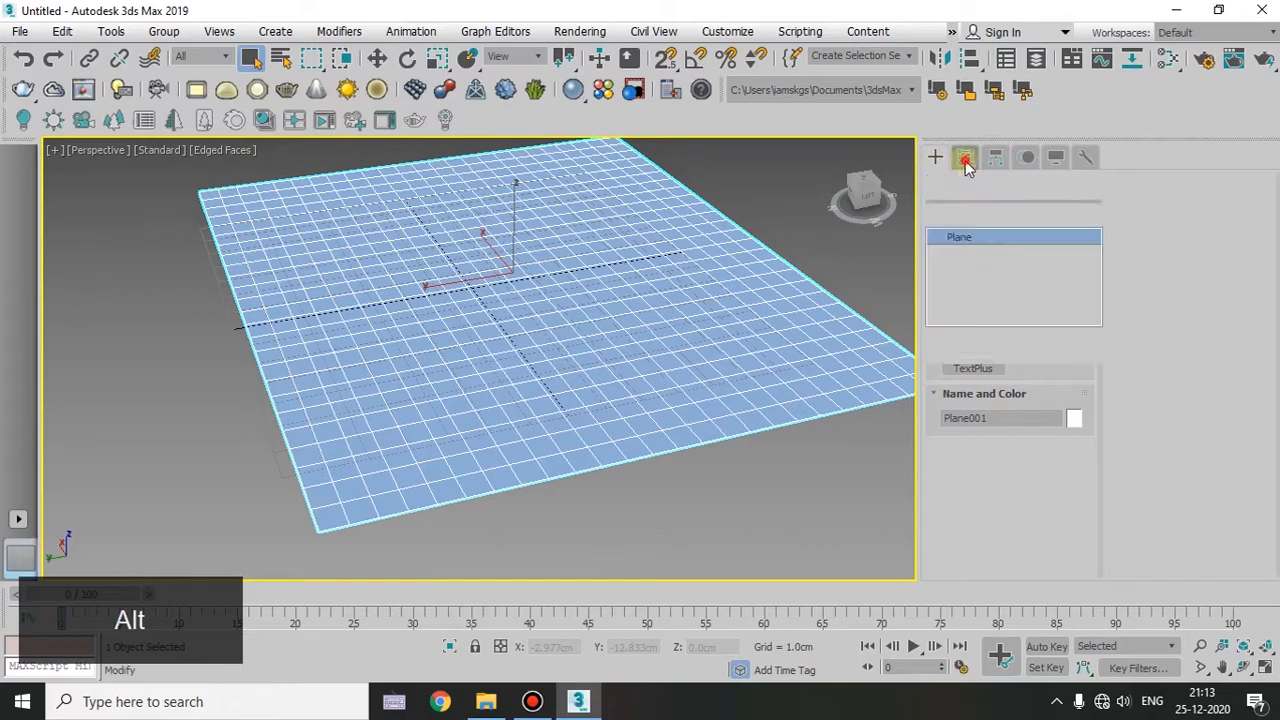
left_click_drag(1040, 462, 912, 484)
type("2020")
left_click(768, 497)
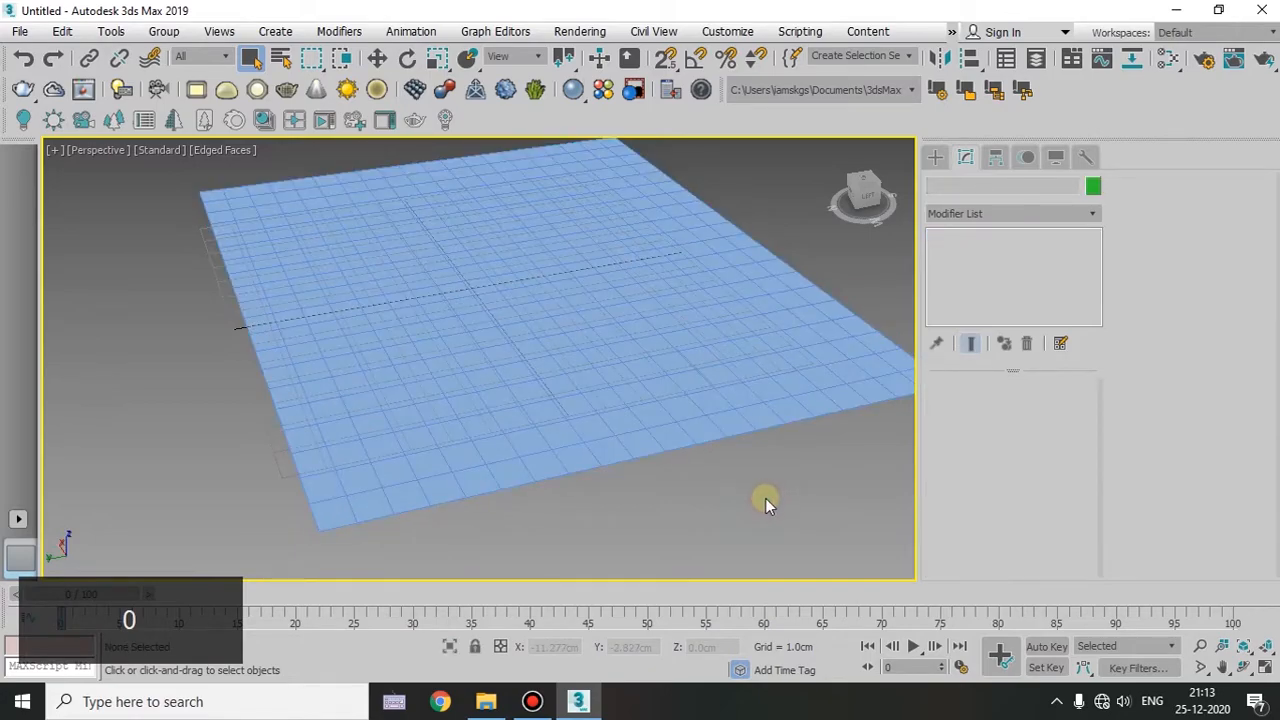
left_click(561, 452)
- Add a Noise modifier to the plane
scroll(561, 452, "down", 2)
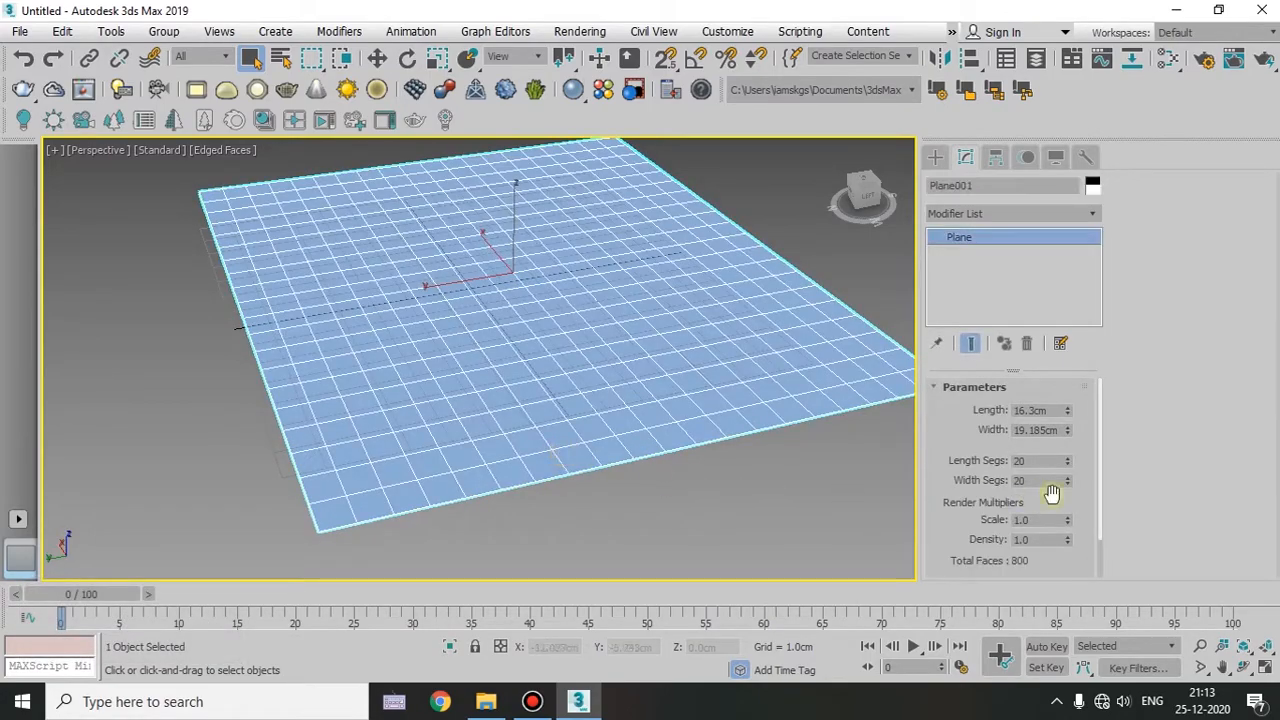
scroll(502, 451, "down", 2)
left_click(977, 215)
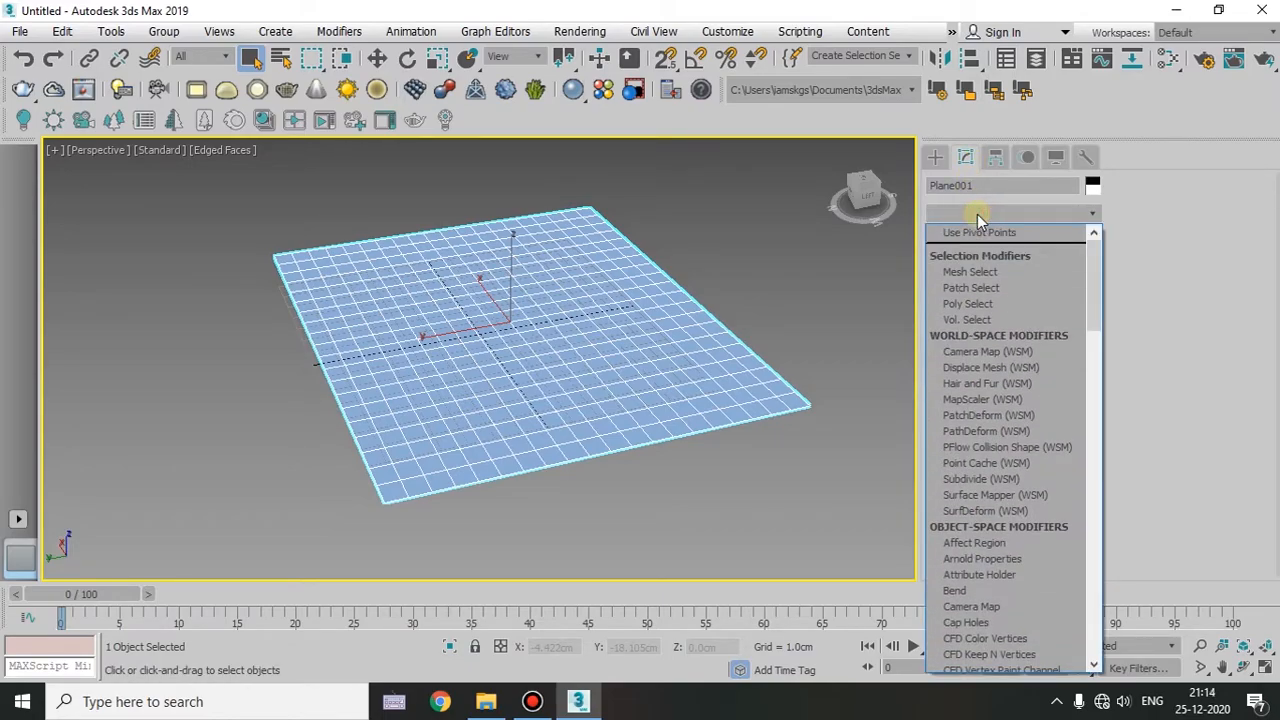
key("n")
left_click(975, 234)
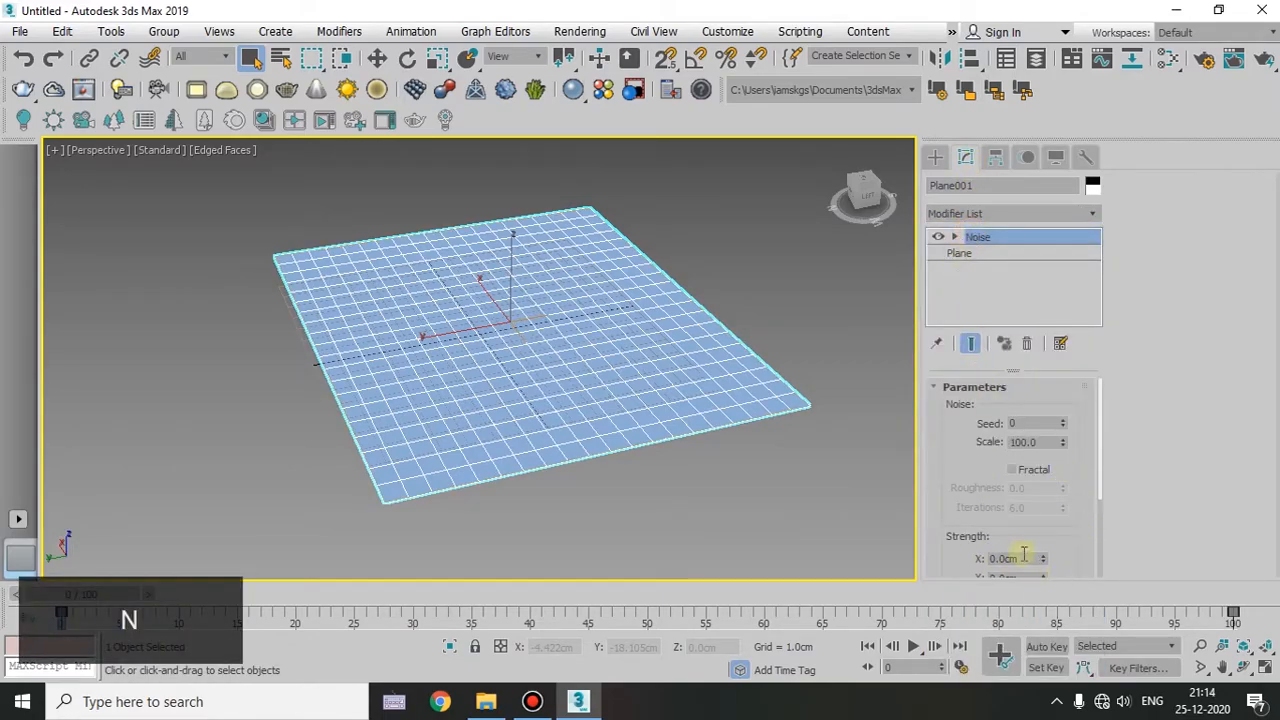
- Shape the plane into hilly terrain with a Noise scale of about 39.75 and a Z strength of about 3.2 cm
scroll(1040, 570, "down", 1)
left_click_drag(1044, 570, 1049, 266)
left_click_drag(1062, 418, 1061, 480)
left_click_drag(1043, 570, 1054, 237)
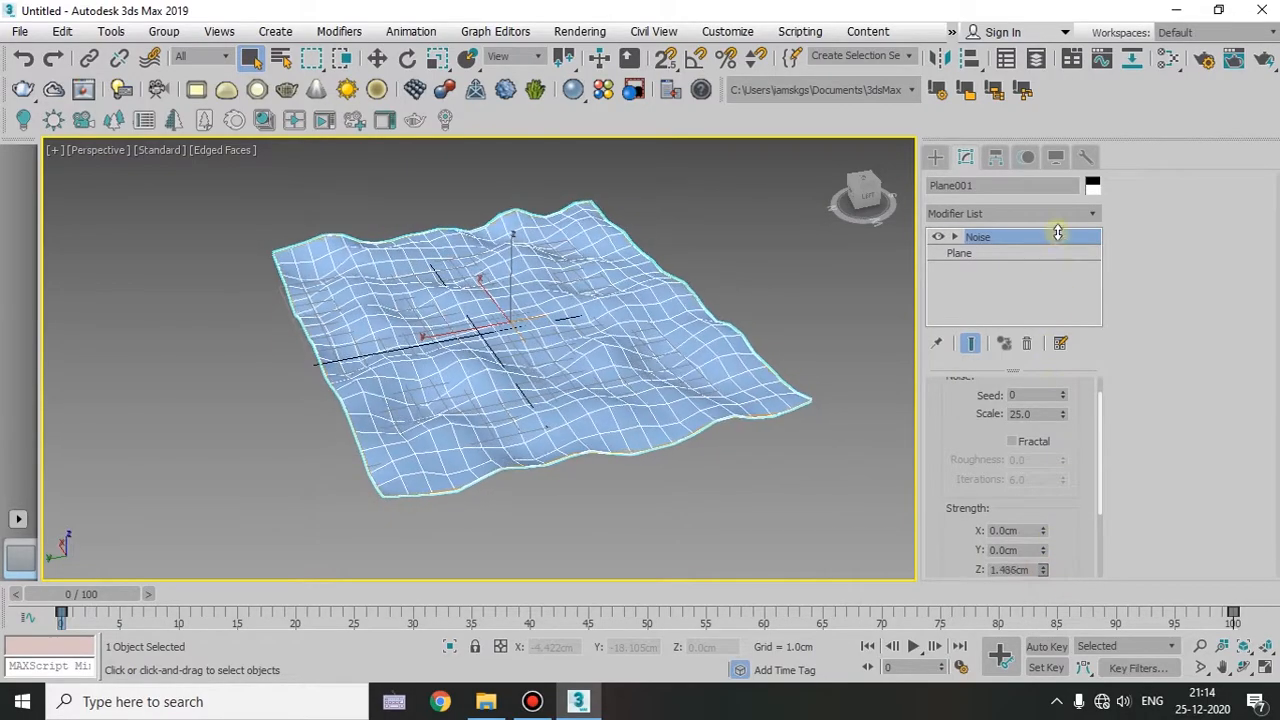
left_click_drag(1045, 570, 1054, 466)
left_click_drag(1058, 415, 1063, 354)
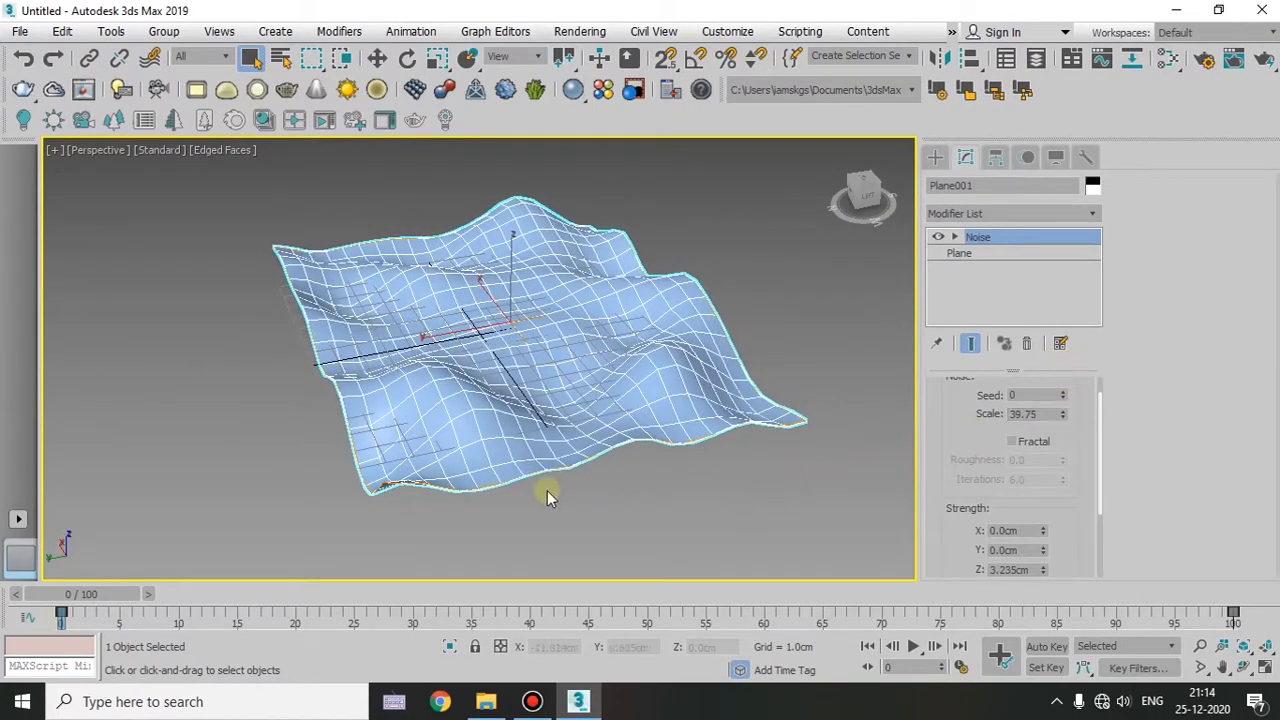
middle_click_drag(568, 497, 700, 440, "alt")
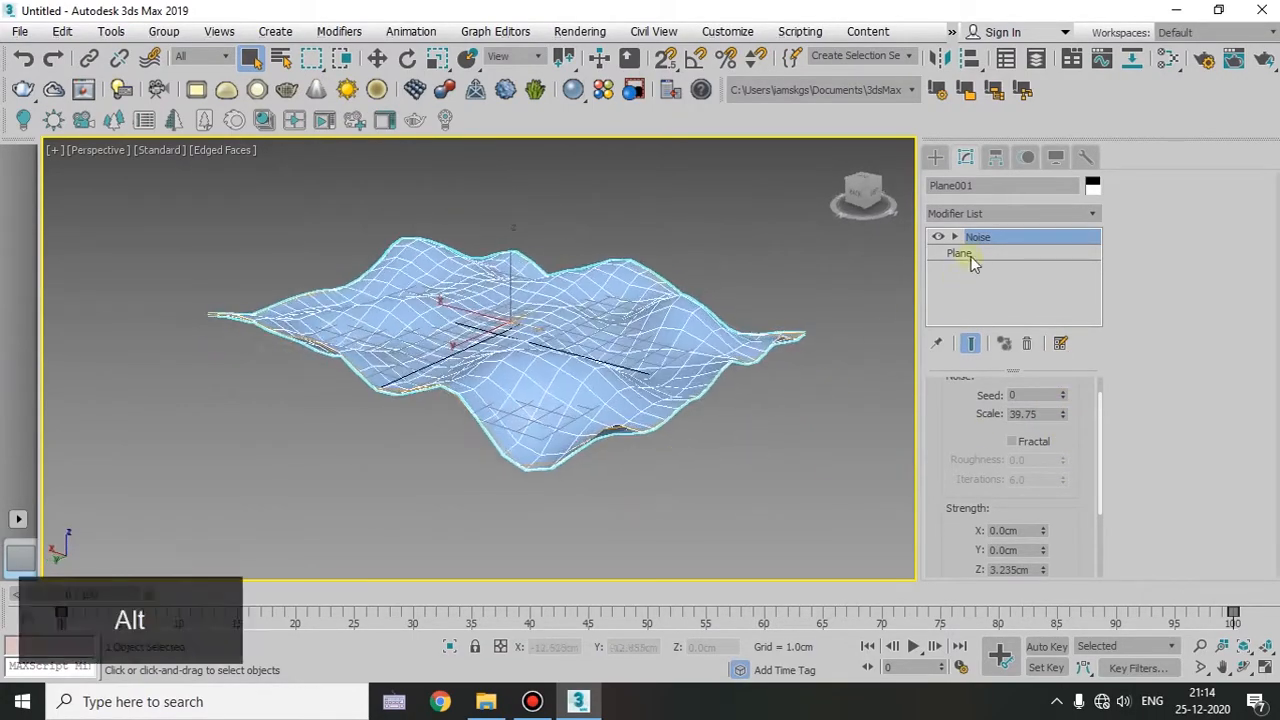
- Change the terrain plane's object color to a teal green from the 3ds Max palette
left_click(1092, 185)
left_click(607, 337)
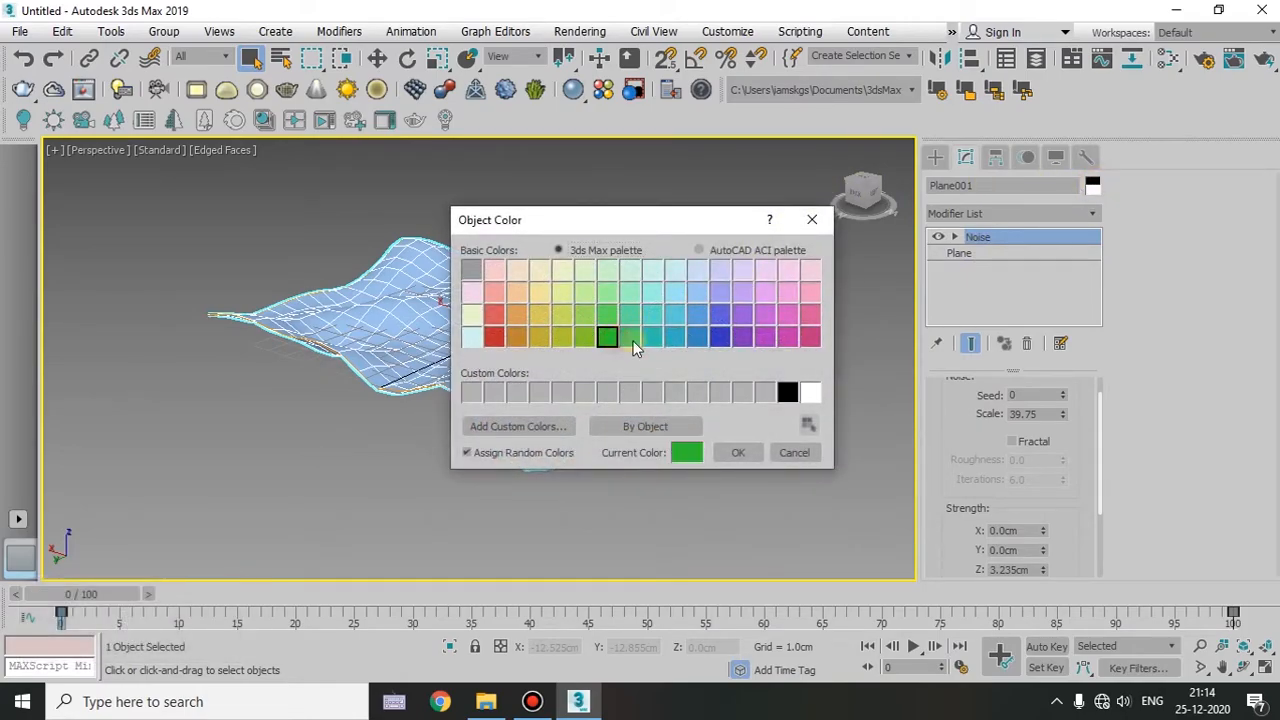
left_click(736, 450)
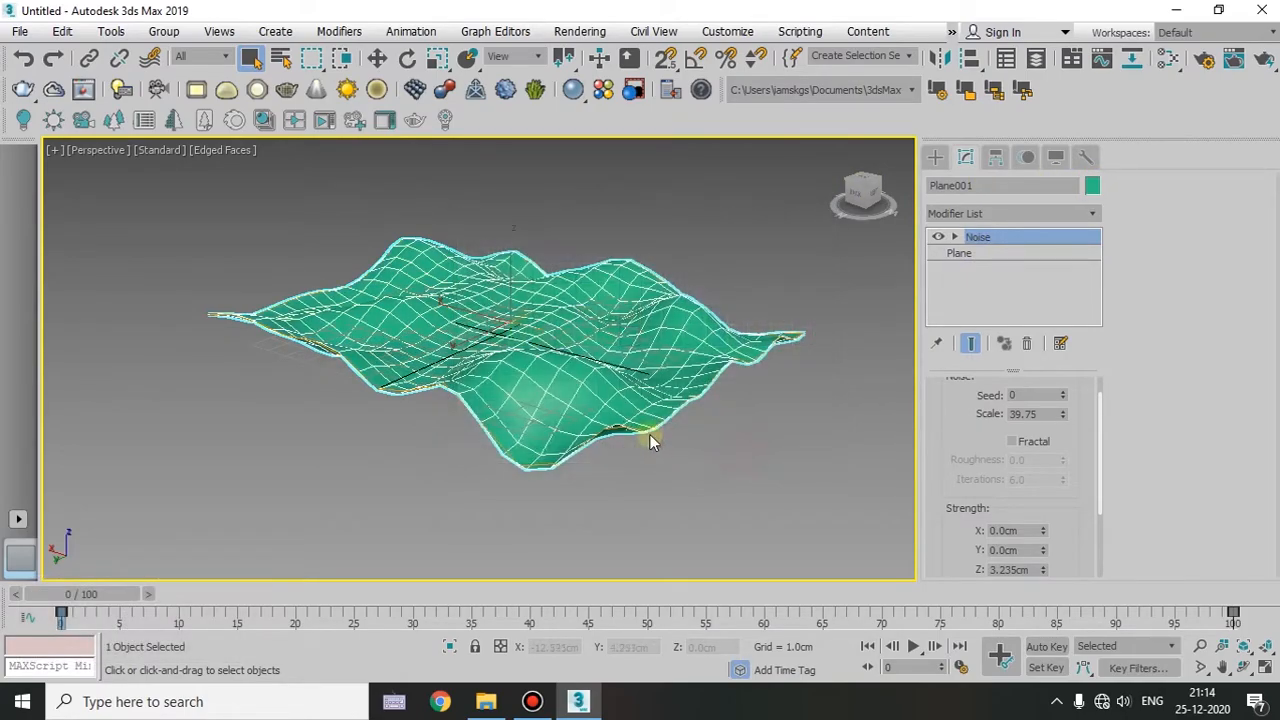
- Deselect the terrain and turn off the edged faces display in the perspective view
left_click(274, 225)
mouse_move(423, 294)
middle_mouse_down("alt")
mouse_move(357, 357)
mouse_move(410, 314)
middle_mouse_up("alt")
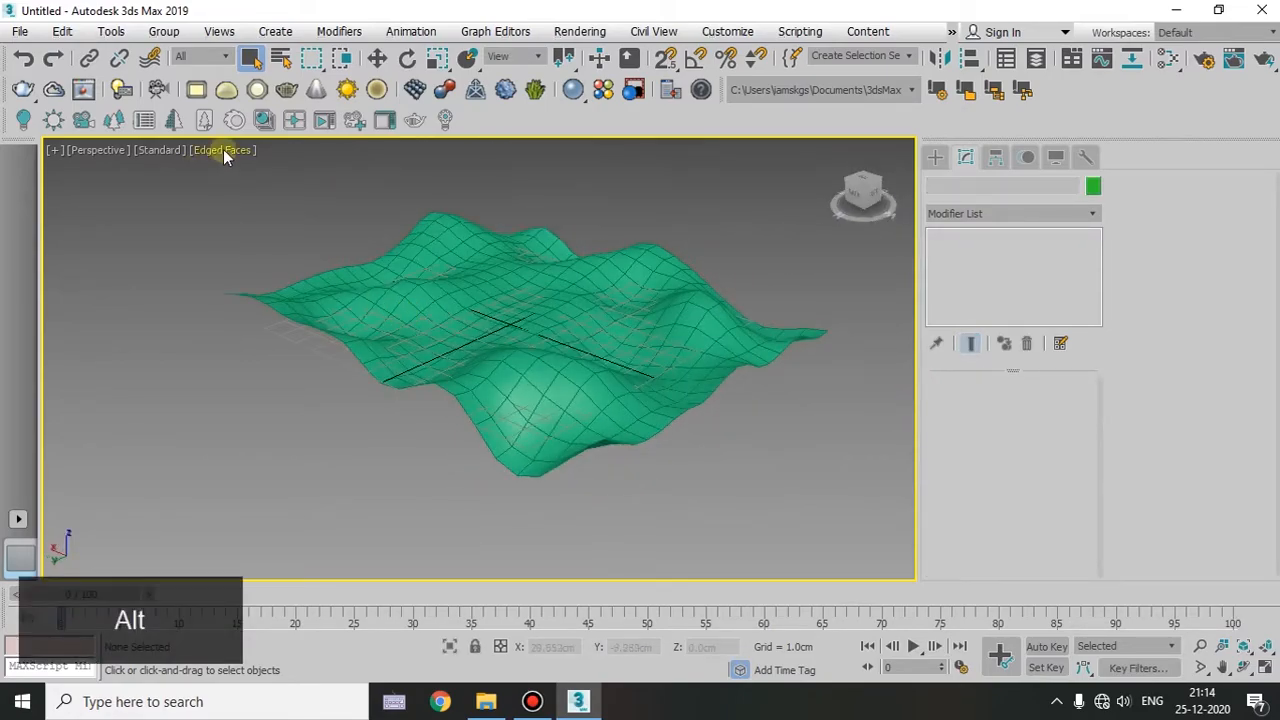
key("F4")
mouse_move(508, 423)
middle_mouse_down("alt")
mouse_move(503, 411)
mouse_move(479, 445)
mouse_move(509, 363)
mouse_move(380, 357)
mouse_move(529, 354)
mouse_move(622, 430)
mouse_move(460, 425)
middle_mouse_up("alt")
- Create a thin box beside the terrain in the top view, with a base about 0.6 by 0.5 cm and about 4.6 cm high
left_click(935, 157)
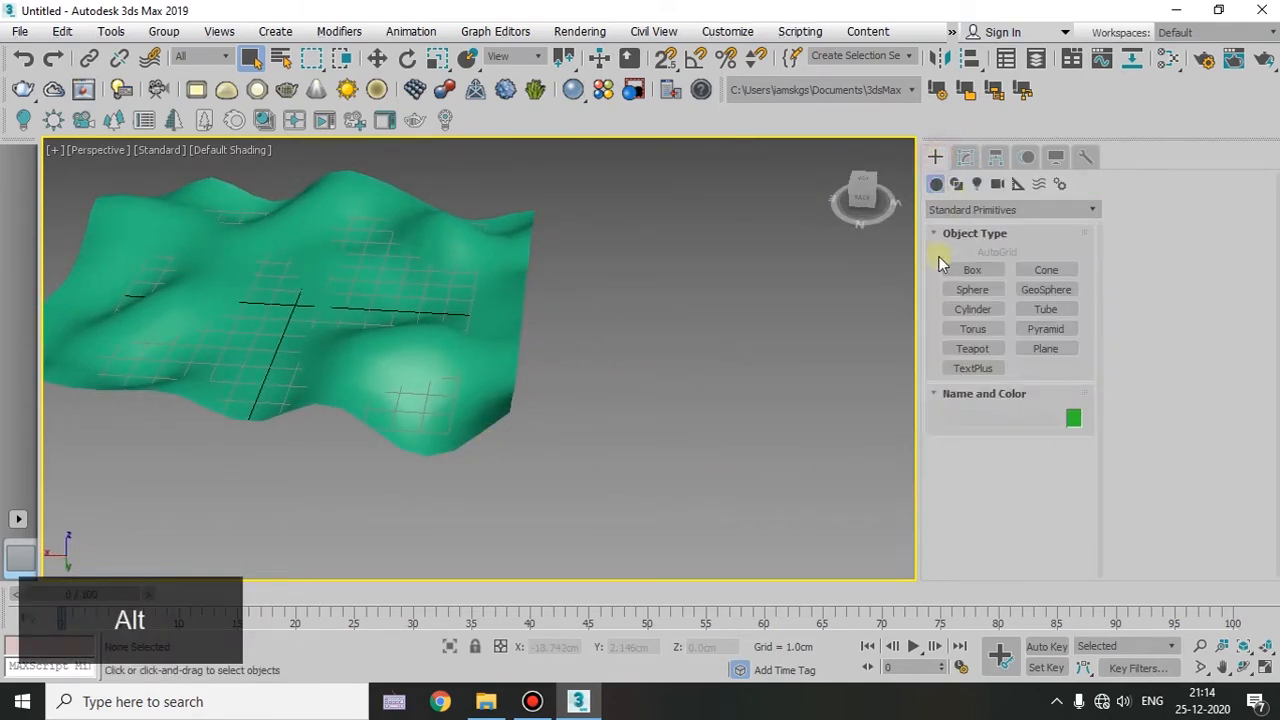
left_click(966, 270)
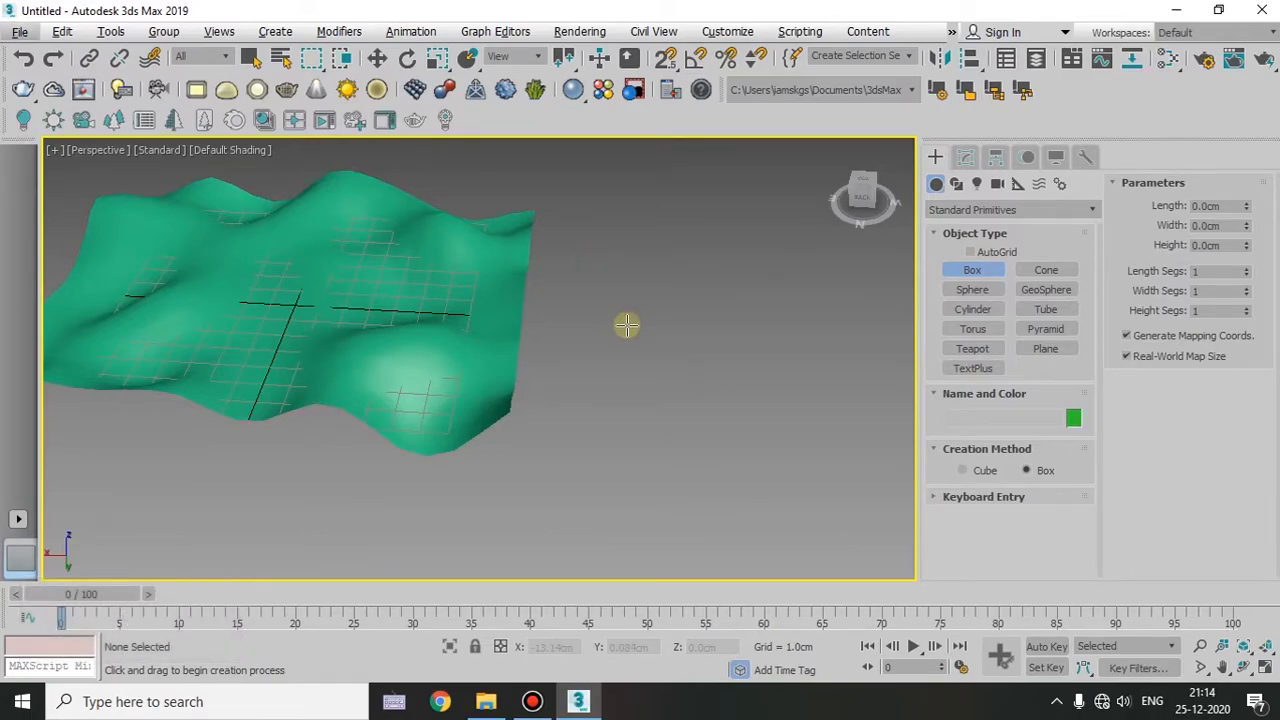
key("alt+w")
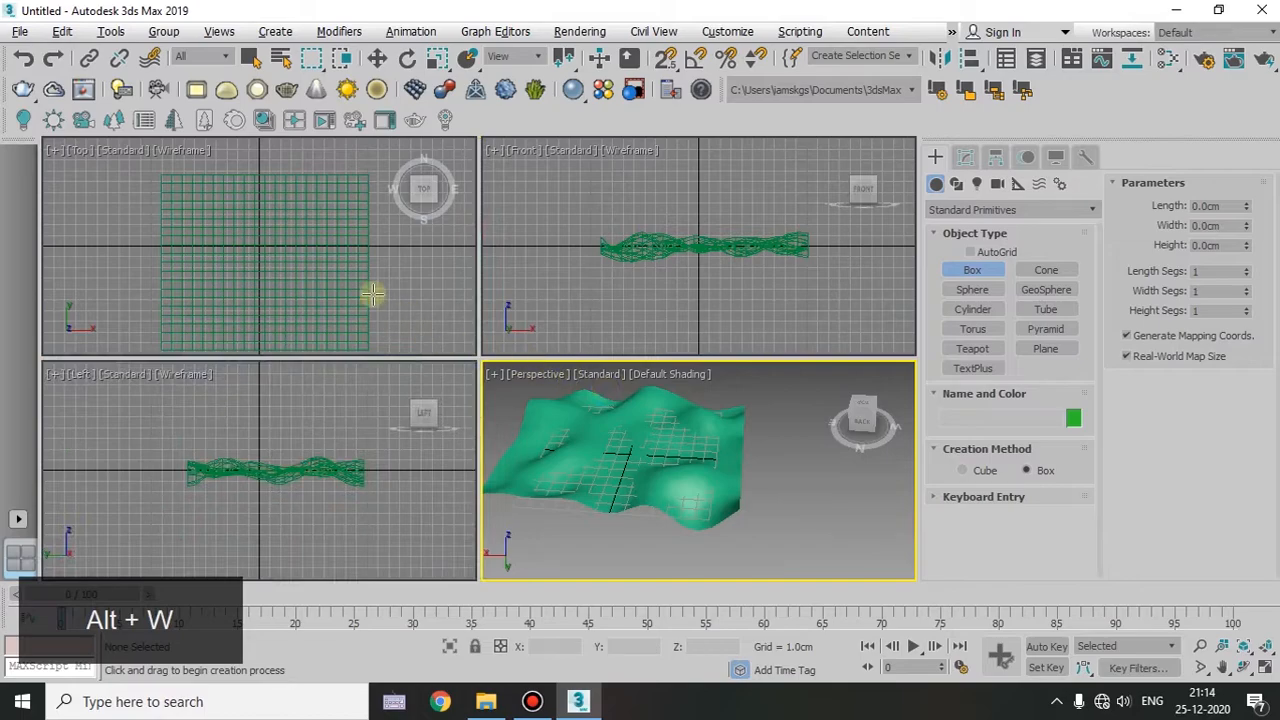
middle_click_drag(338, 275, 281, 270)
left_click_drag(337, 287, 343, 294)
left_click(337, 243)
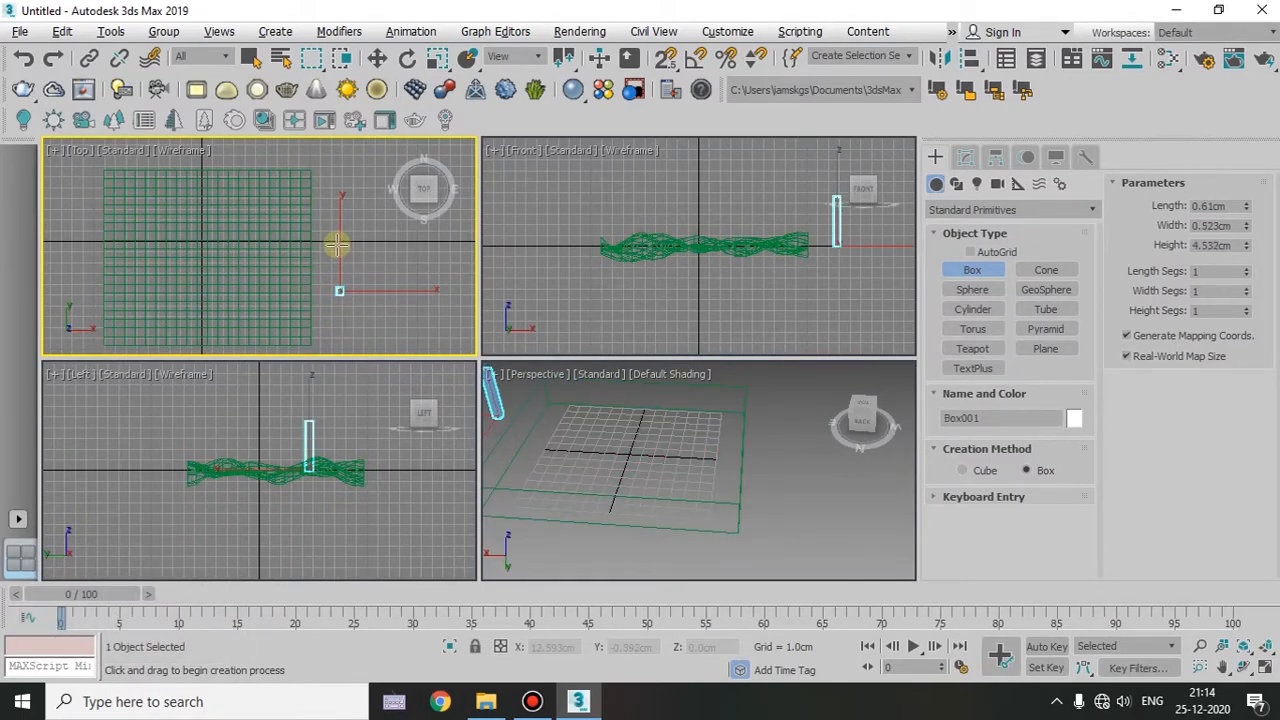
middle_click_drag(674, 476, 676, 457)
key("alt+w")
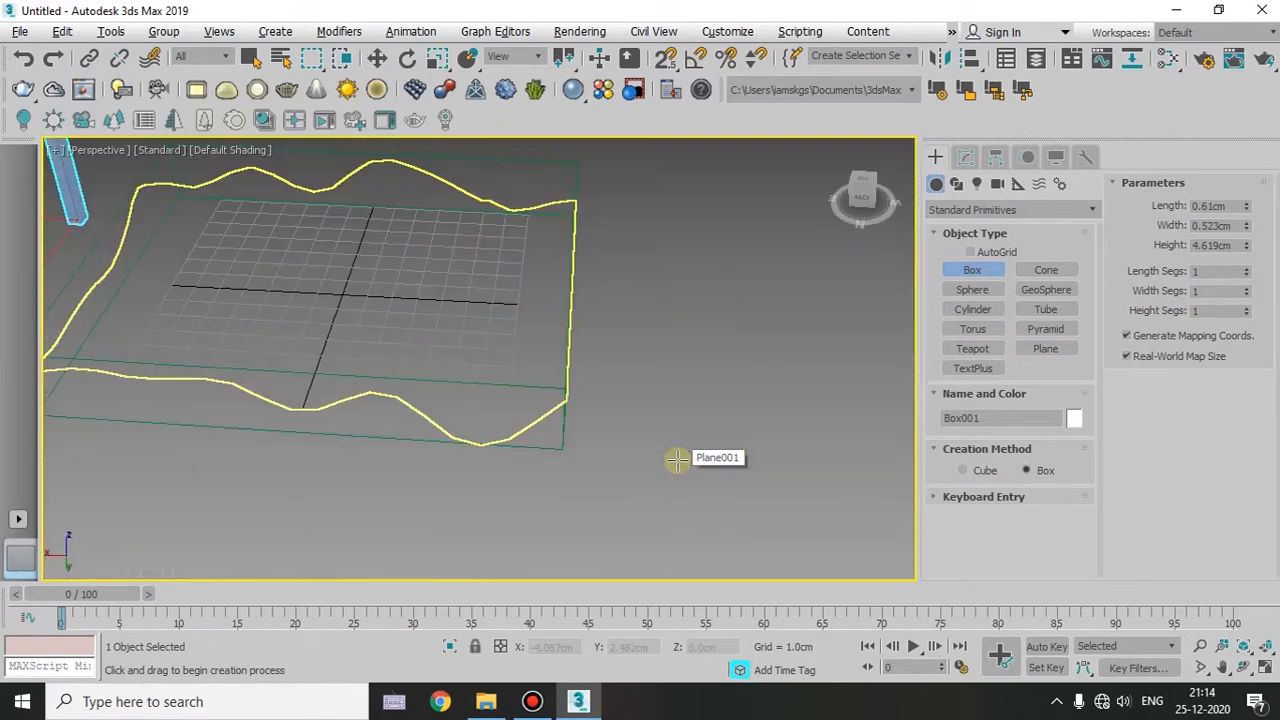
mouse_move(563, 443)
middle_mouse_down("alt")
mouse_move(614, 423)
mouse_move(342, 326)
mouse_move(543, 437)
mouse_move(589, 431)
mouse_move(317, 366)
mouse_move(524, 442)
mouse_move(623, 440)
middle_mouse_up("alt")
right_click(571, 388)
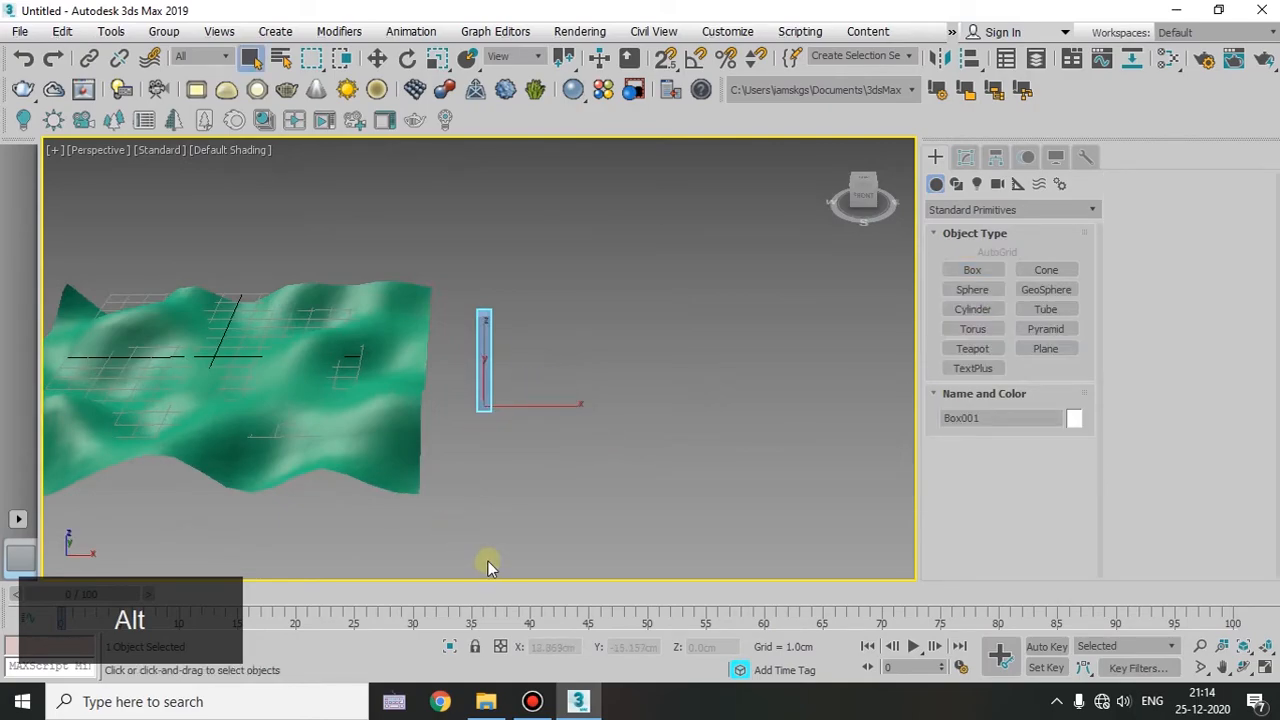
- Create a Scatter compound object from the thin box, picking the terrain plane as an instanced distribution object
key("Escape")
left_click_drag(563, 220, 463, 506)
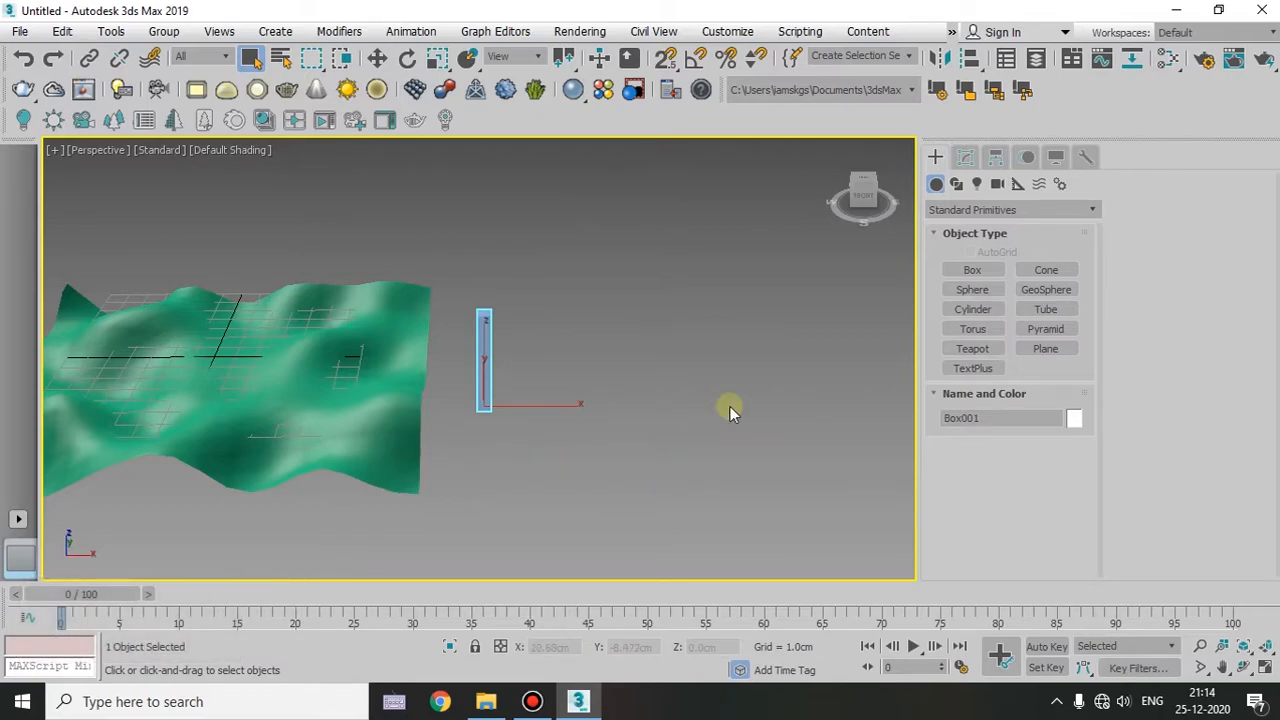
left_click(977, 209)
left_click(968, 279)
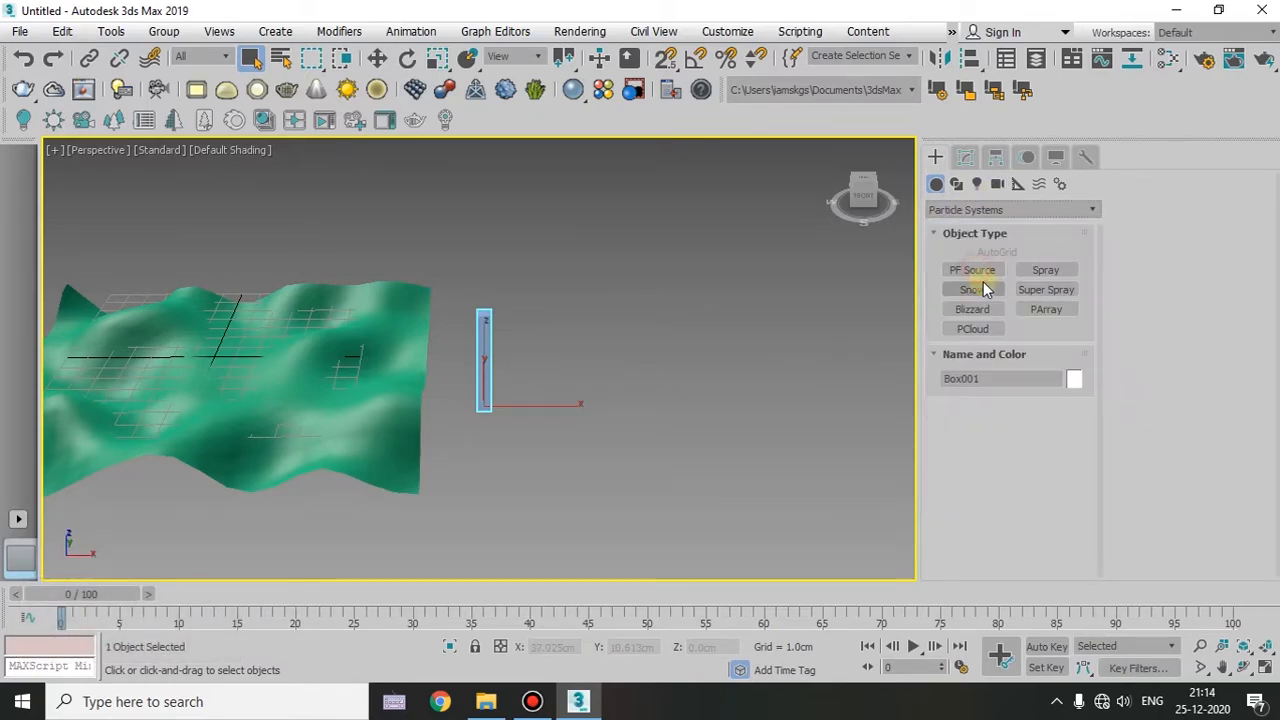
left_click(983, 209)
left_click(963, 264)
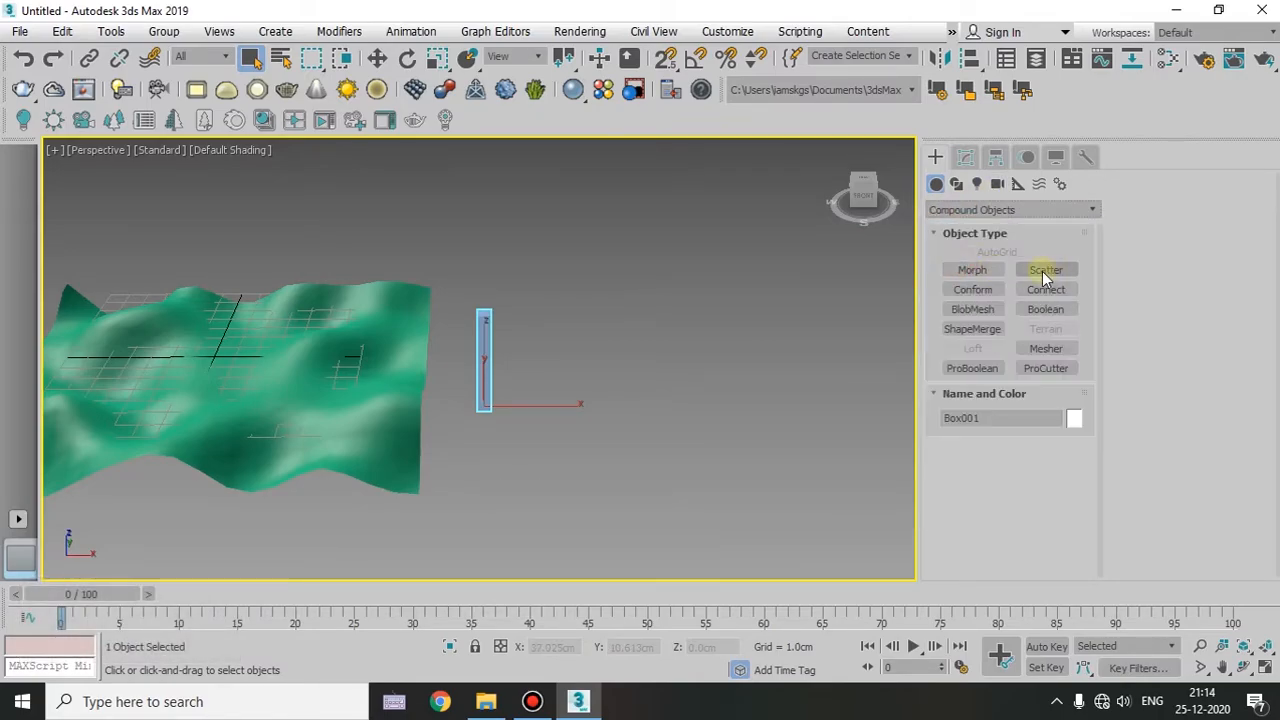
left_click(1046, 272)
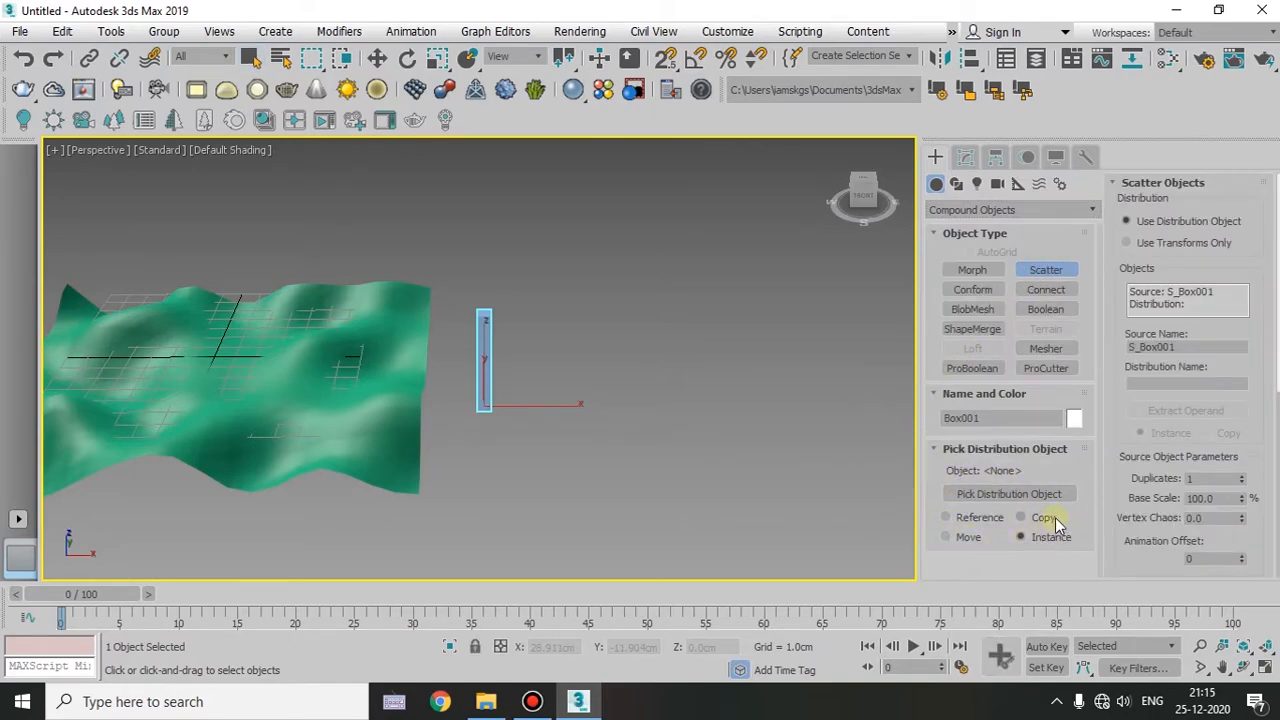
left_click(1005, 494)
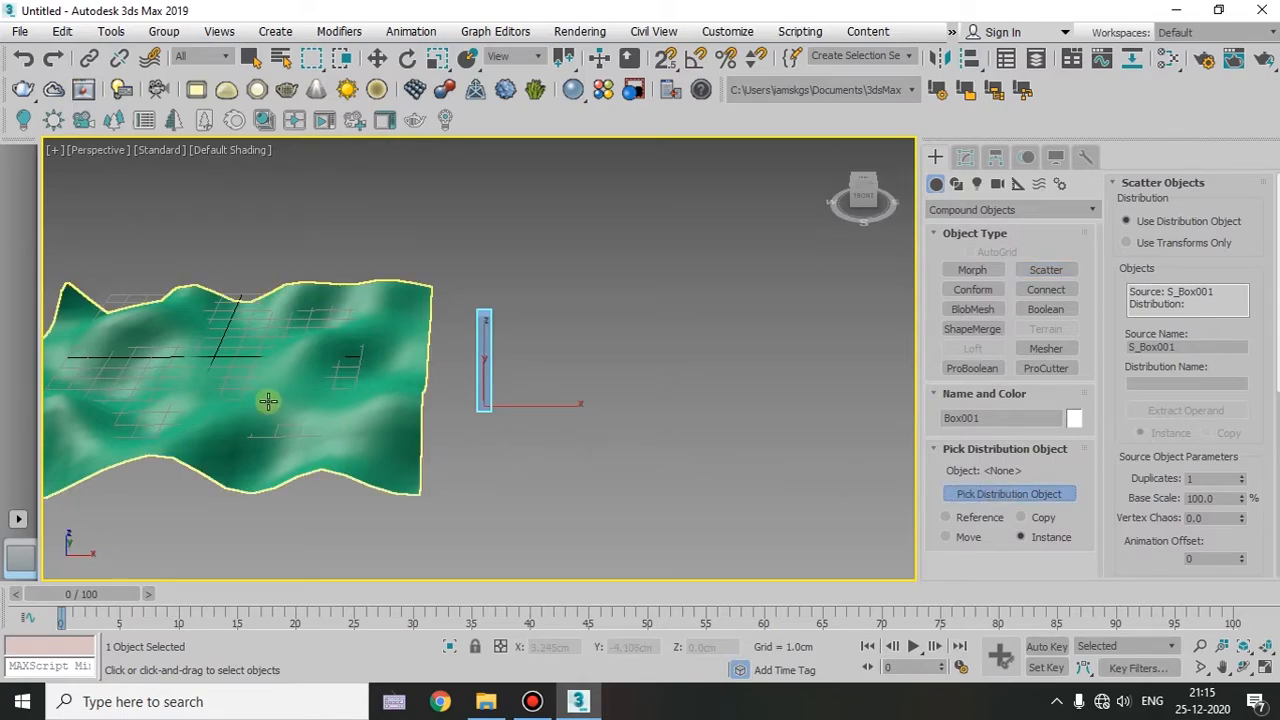
middle_click_drag(268, 401, 523, 403, "alt")
left_click(560, 421)
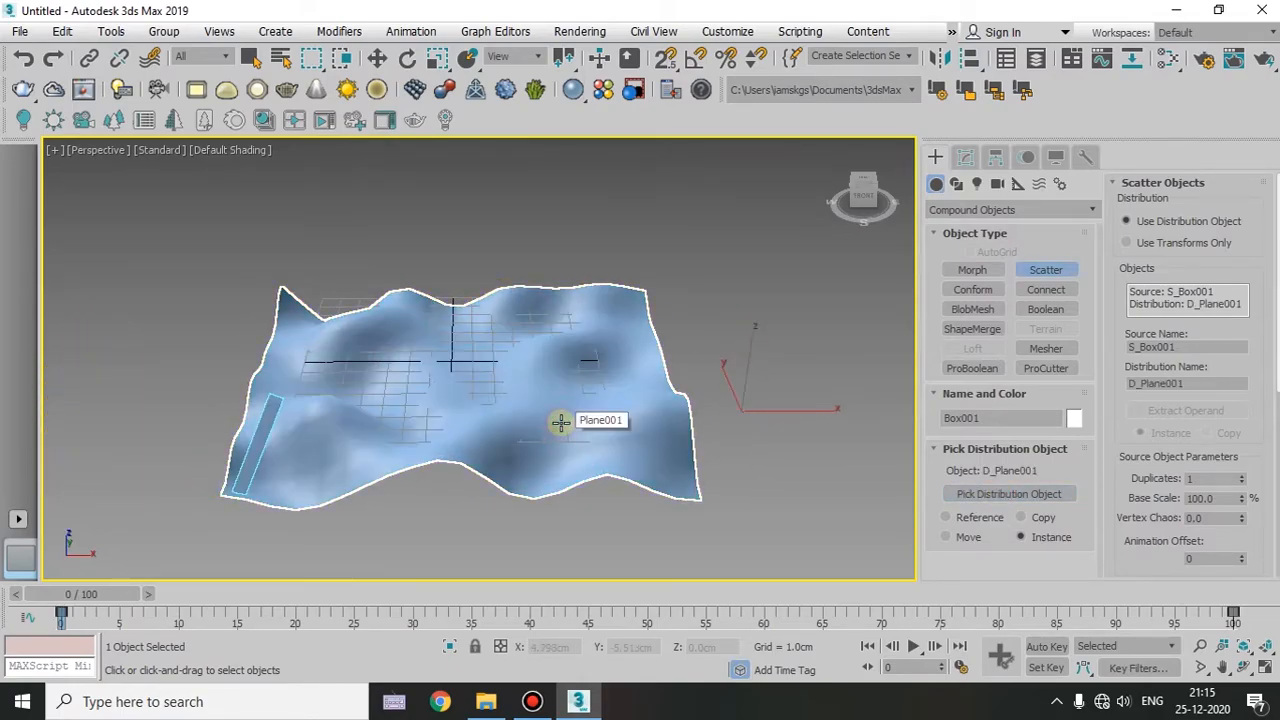
- Enable Hide Distribution Object in the scatter's display options so only the original green terrain shows under the box
middle_click_drag(401, 483, 567, 373, "alt")
middle_click_drag(523, 423, 700, 460, "alt")
middle_click_drag(626, 381, 626, 421, "alt")
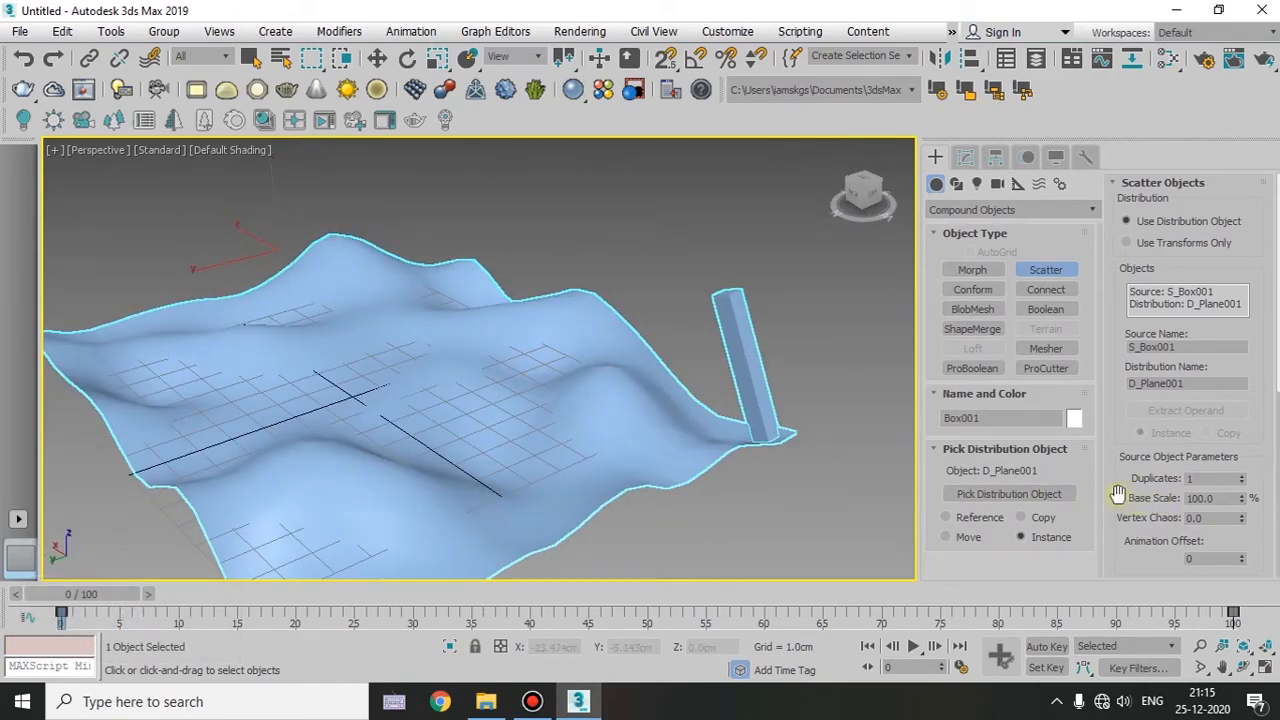
scroll(1218, 484, "down", 6)
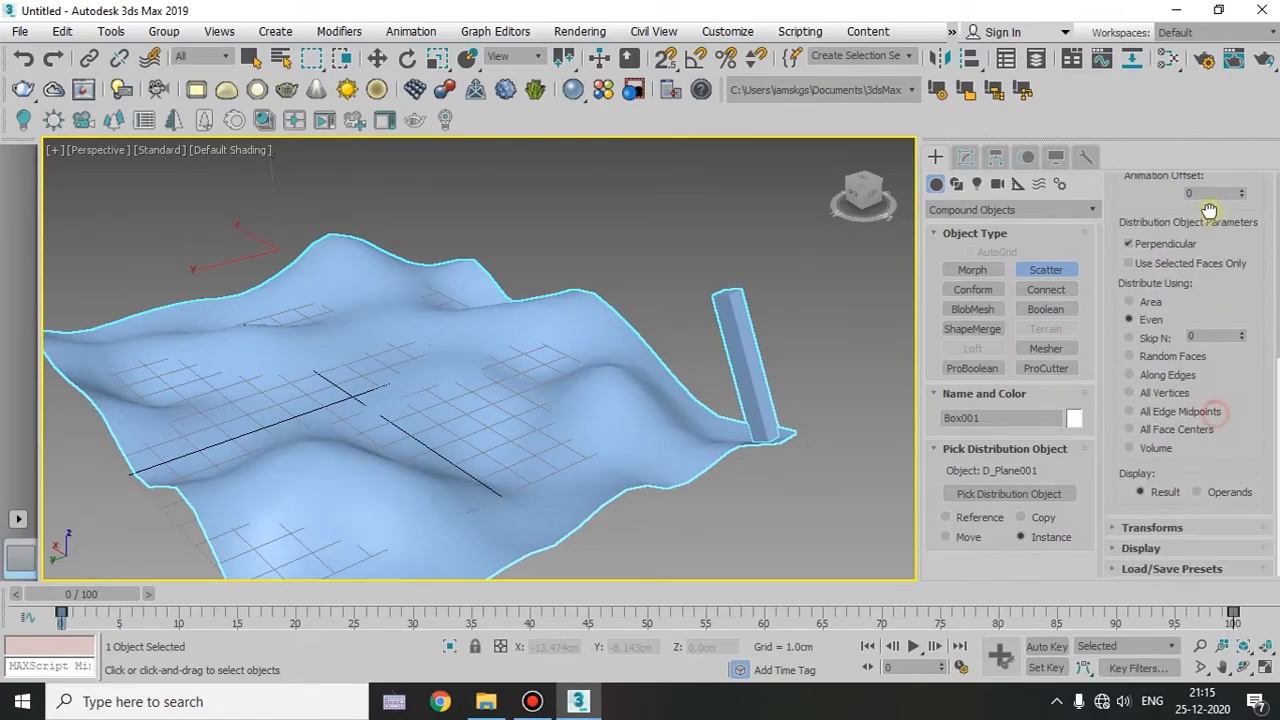
left_click(1140, 548)
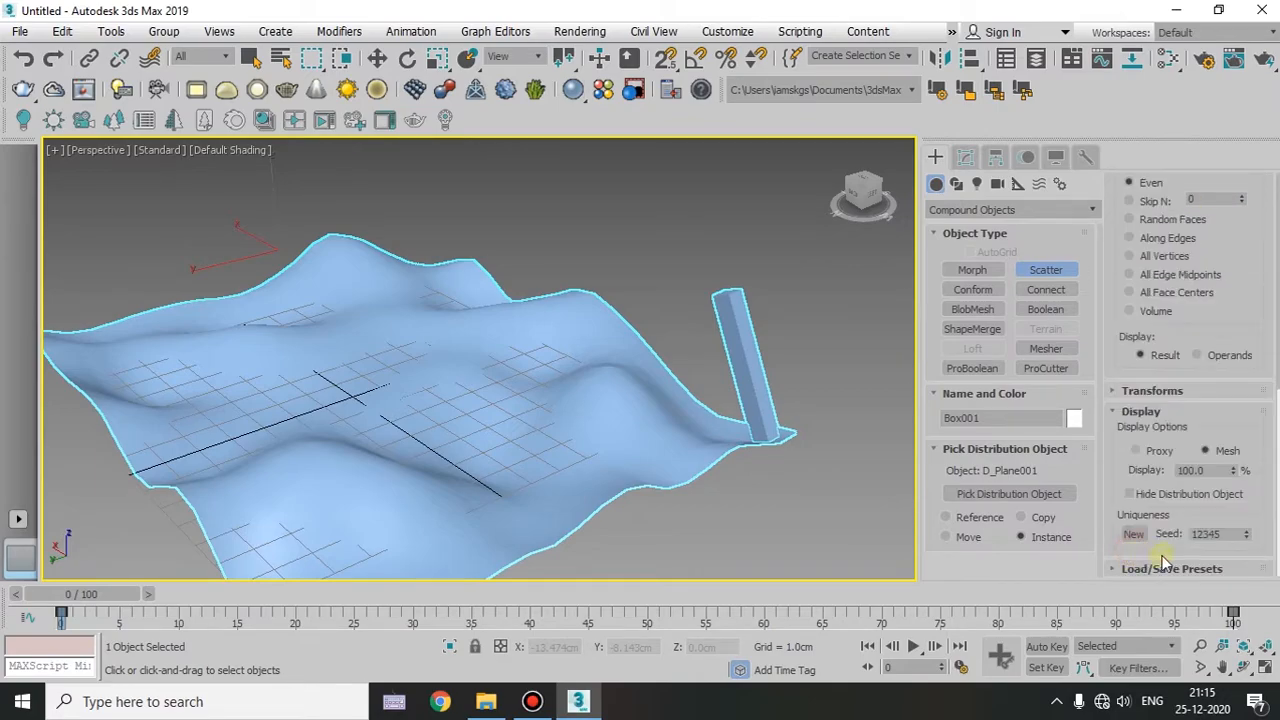
left_click(1146, 498)
middle_click_drag(730, 479, 688, 458, "alt")
middle_click_drag(802, 481, 567, 443, "alt")
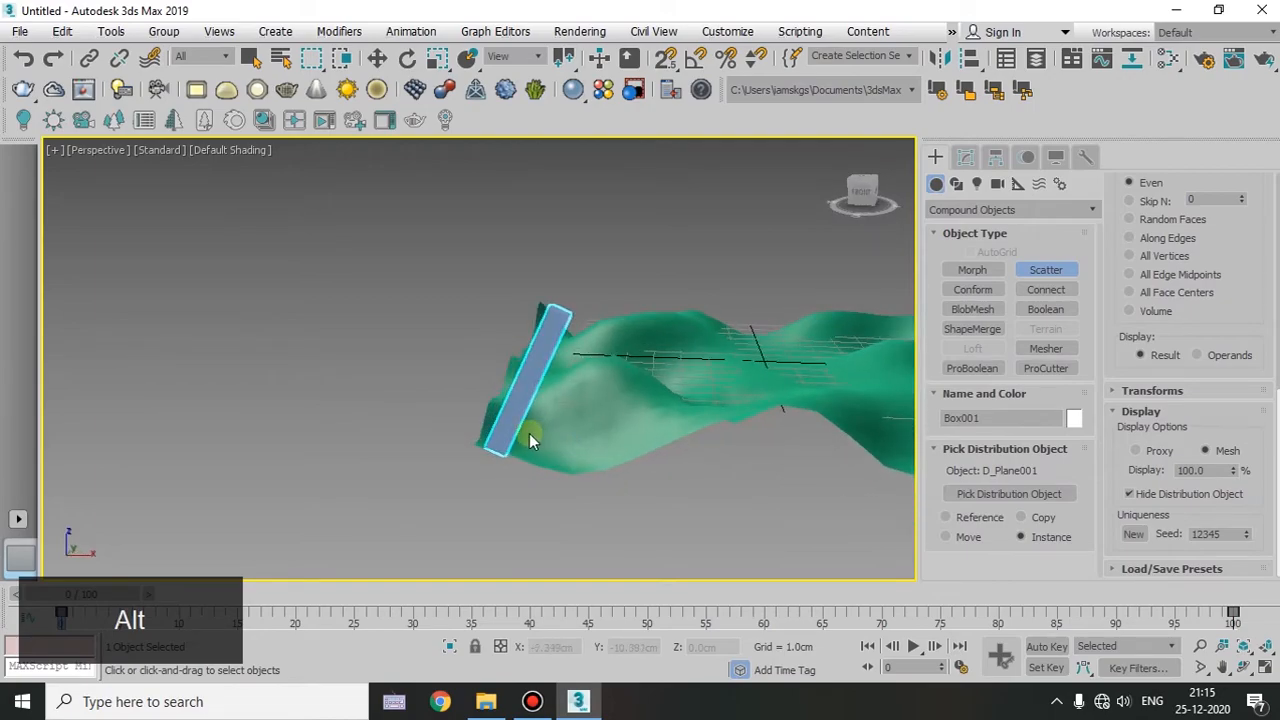
- Turn off the scatter's Perpendicular option so the box stands vertically at the terrain corner
scroll(1150, 415, "up", 5)
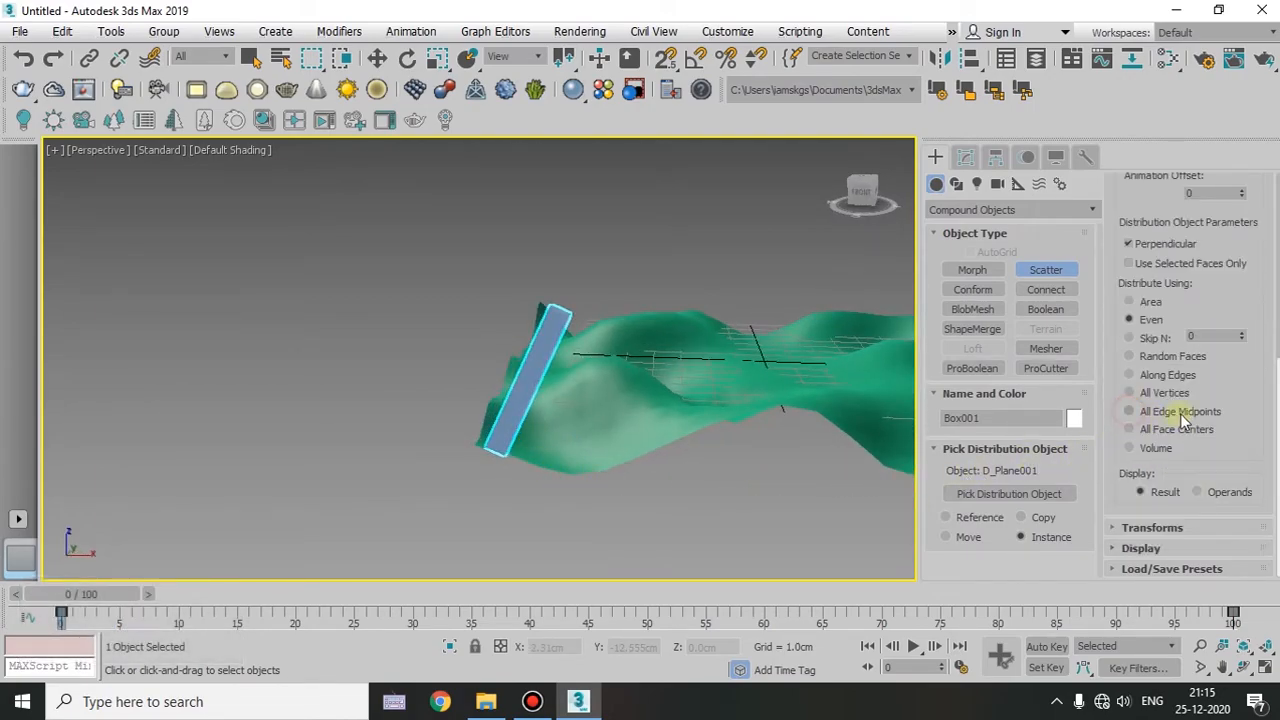
scroll(1225, 400, "up", 3)
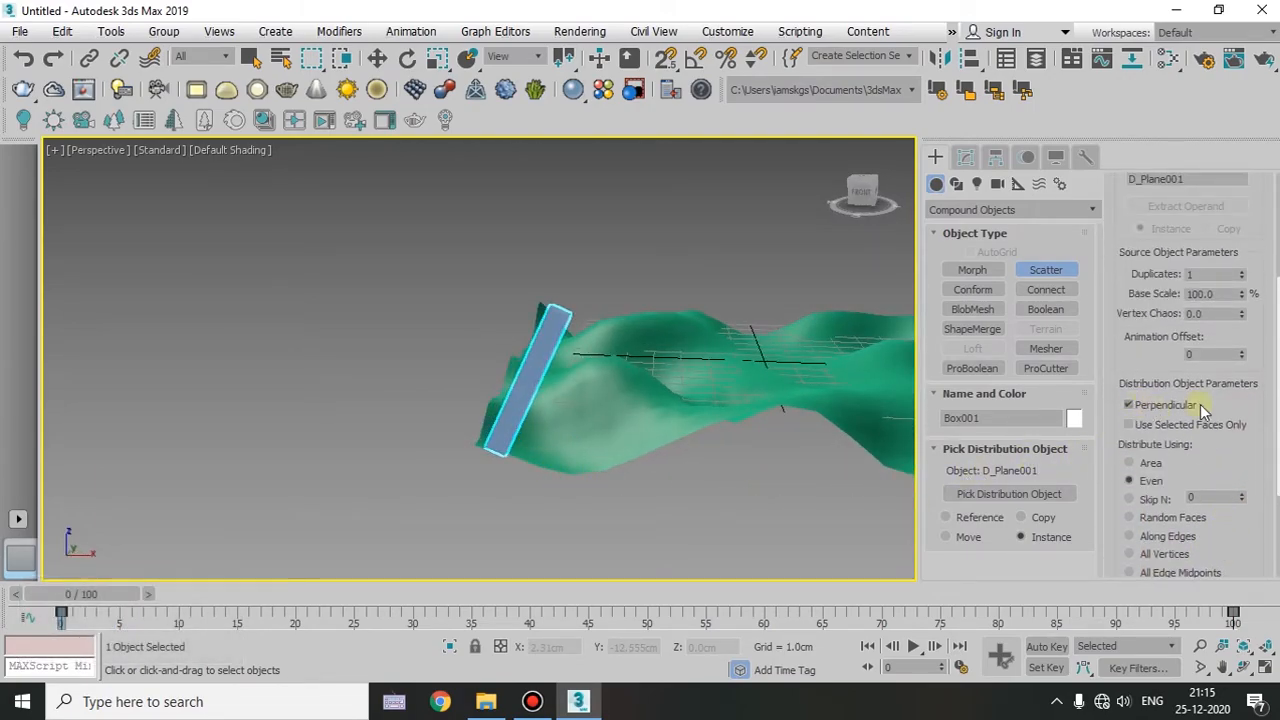
left_click(1128, 405)
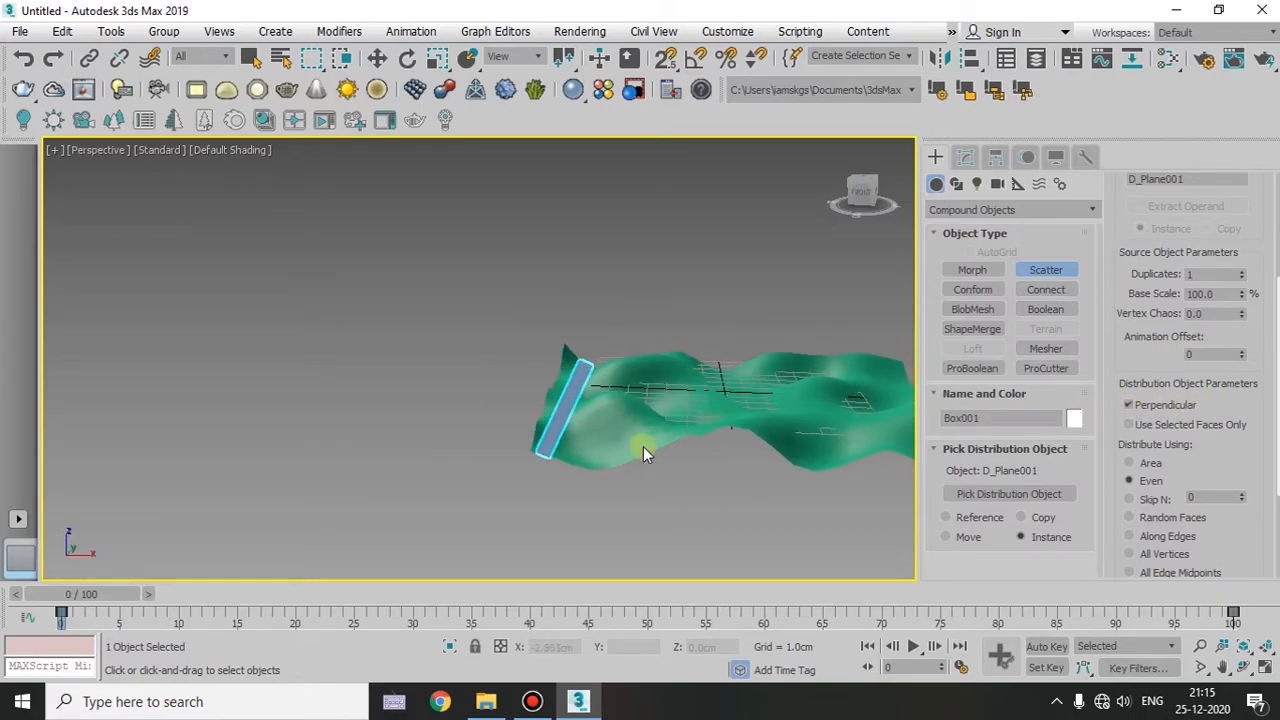
middle_click_drag(588, 462, 537, 464)
scroll(533, 464, "up", 2)
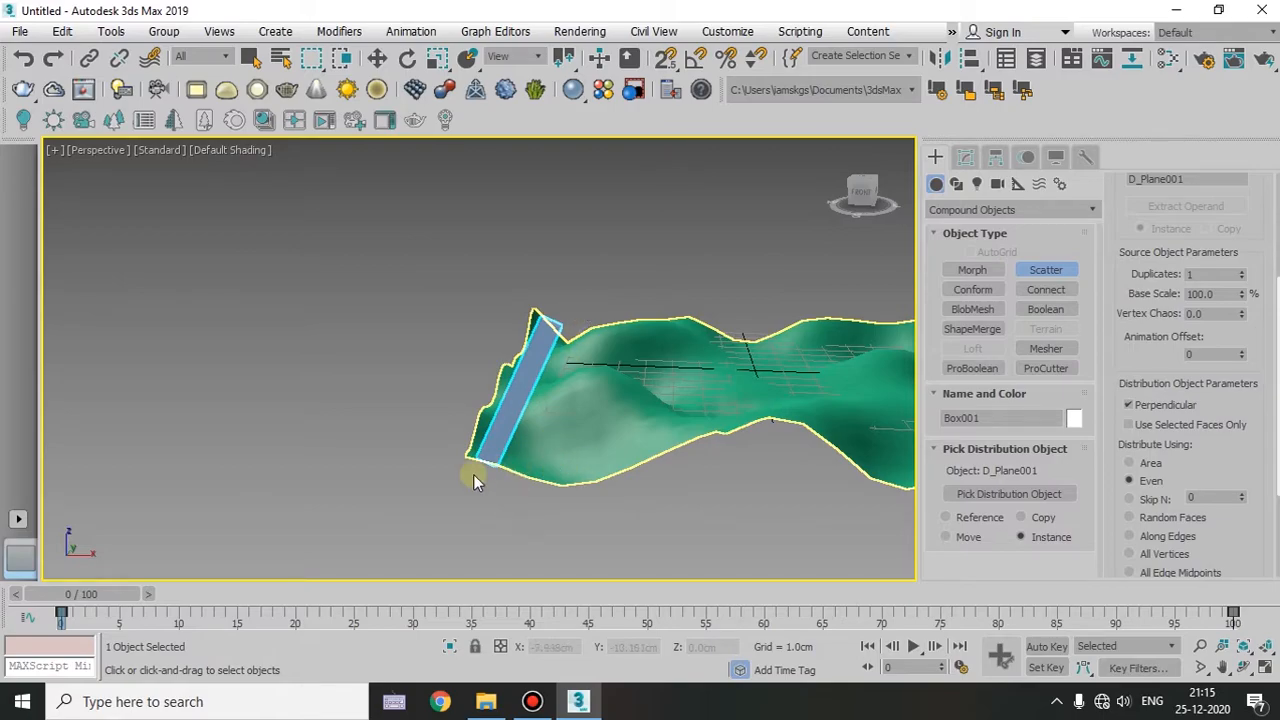
middle_click_drag(473, 476, 468, 465, "alt")
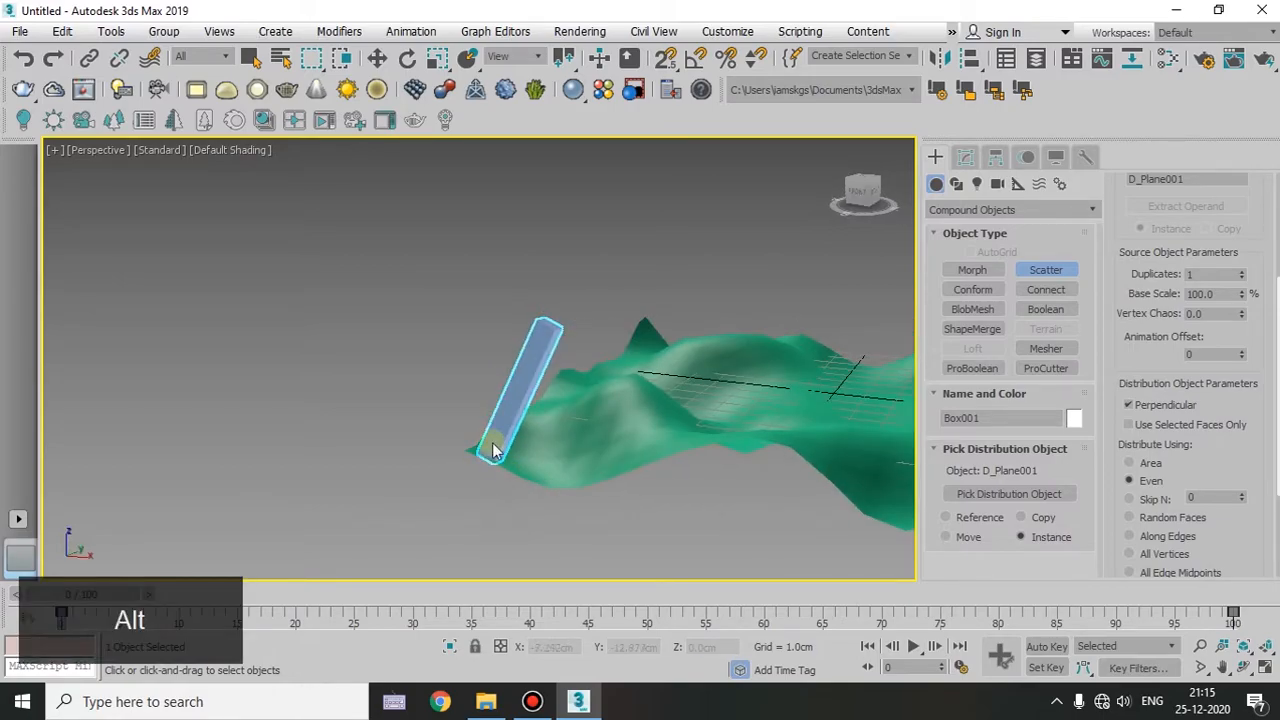
middle_click_drag(556, 488, 555, 443, "alt")
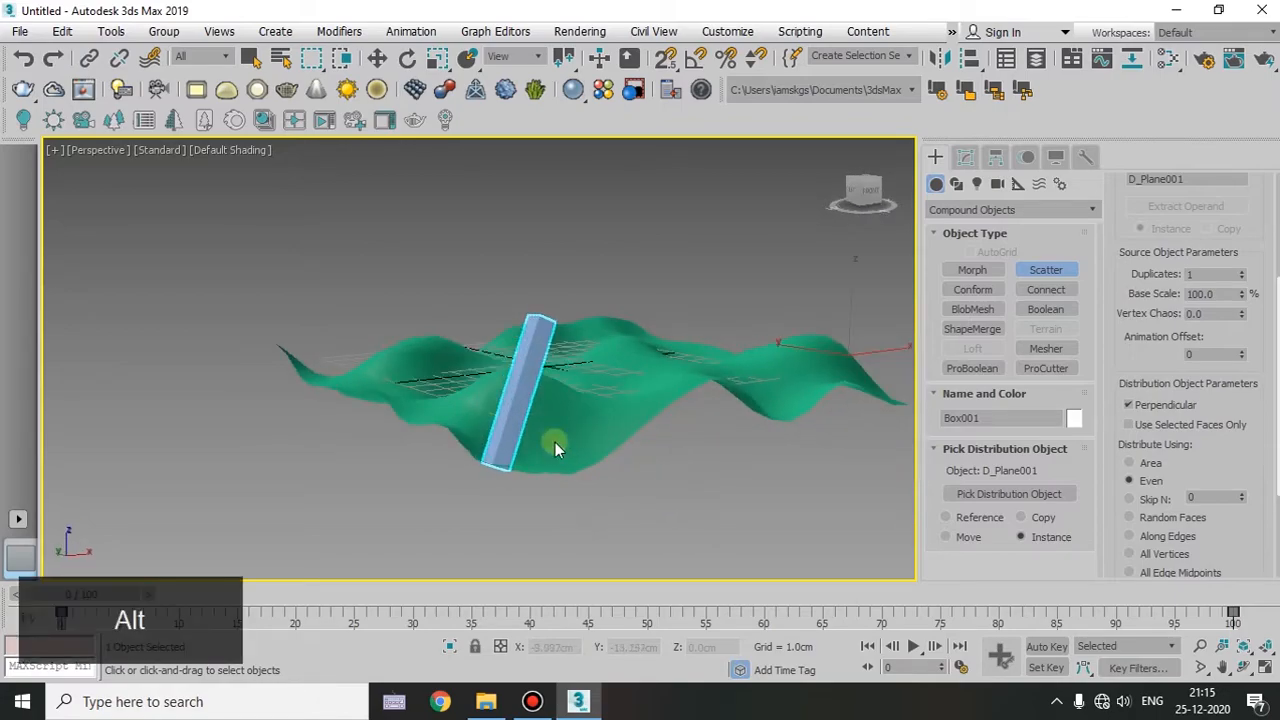
left_click(1170, 412)
middle_click_drag(517, 478, 595, 501, "alt")
middle_click_drag(299, 465, 573, 463)
- Set the number of scatter duplicates to 16 to spread the box over the terrain
left_click_drag(1150, 339, 1151, 396)
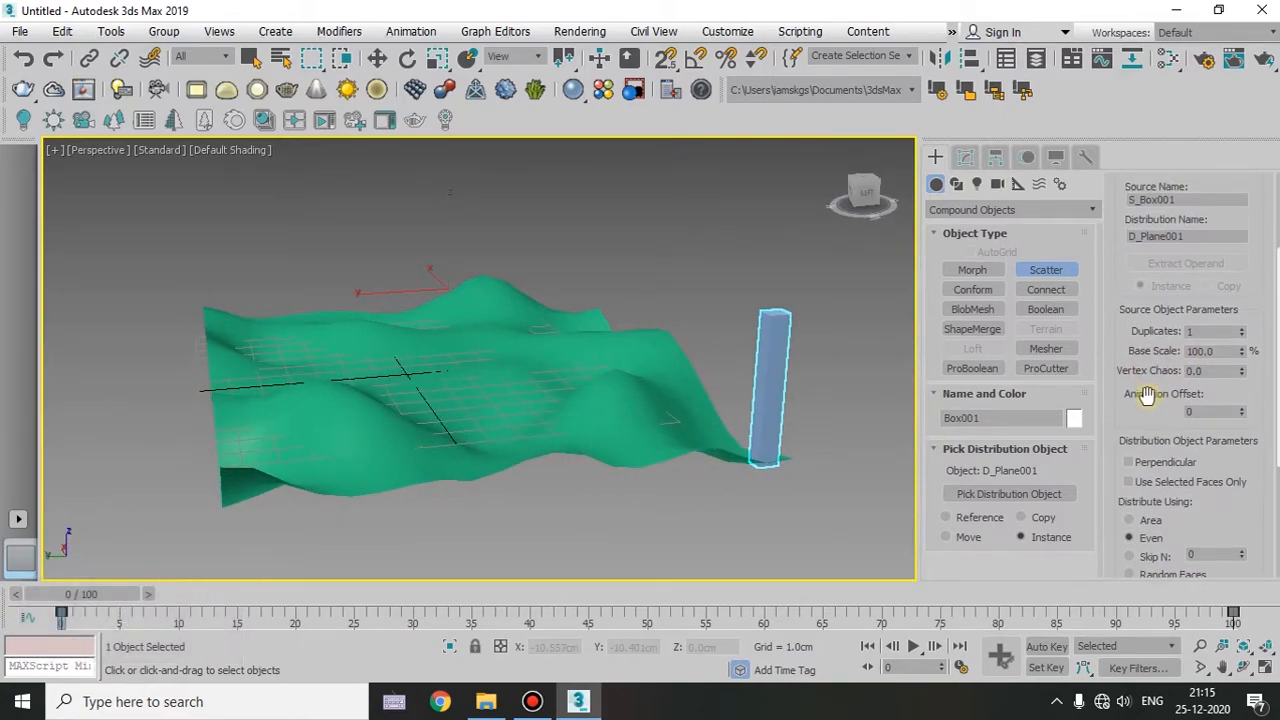
left_click_drag(1245, 337, 1245, 316)
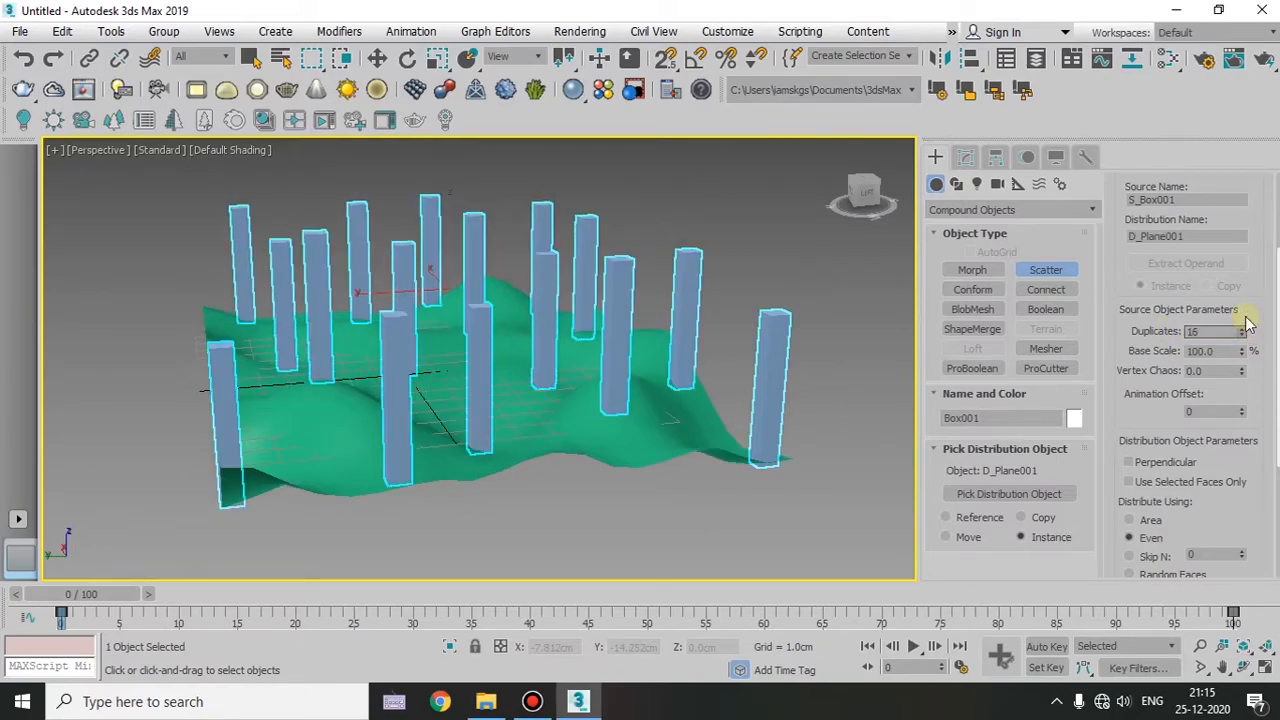
middle_click_drag(540, 395, 717, 366, "alt")
scroll(582, 348, "up", 3)
middle_click_drag(583, 354, 508, 357, "alt")
- Turn the Perpendicular option back on so the boxes follow the terrain's slope
left_click(1142, 465)
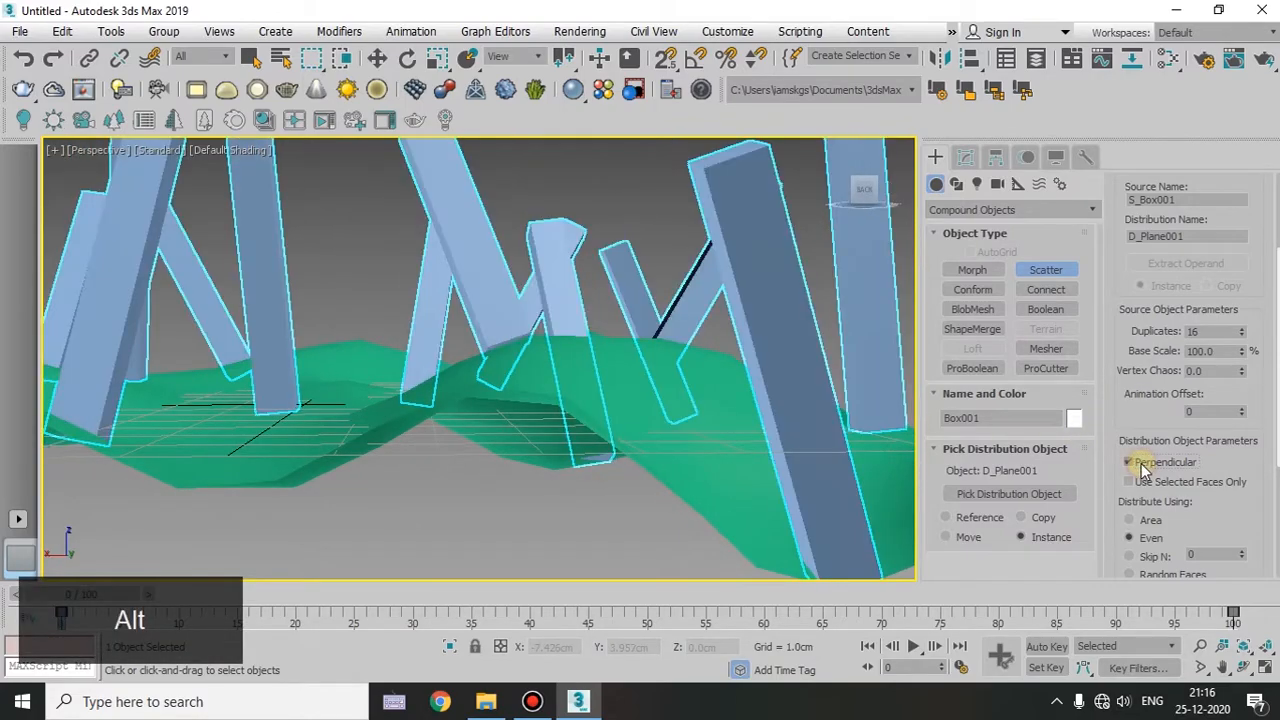
scroll(627, 422, "down", 5)
mouse_move(619, 419)
middle_mouse_down("alt")
mouse_move(630, 445)
mouse_move(732, 421)
mouse_move(810, 460)
mouse_move(427, 414)
mouse_move(600, 432)
mouse_move(780, 376)
mouse_move(908, 420)
mouse_move(573, 424)
mouse_move(610, 425)
middle_mouse_up("alt")
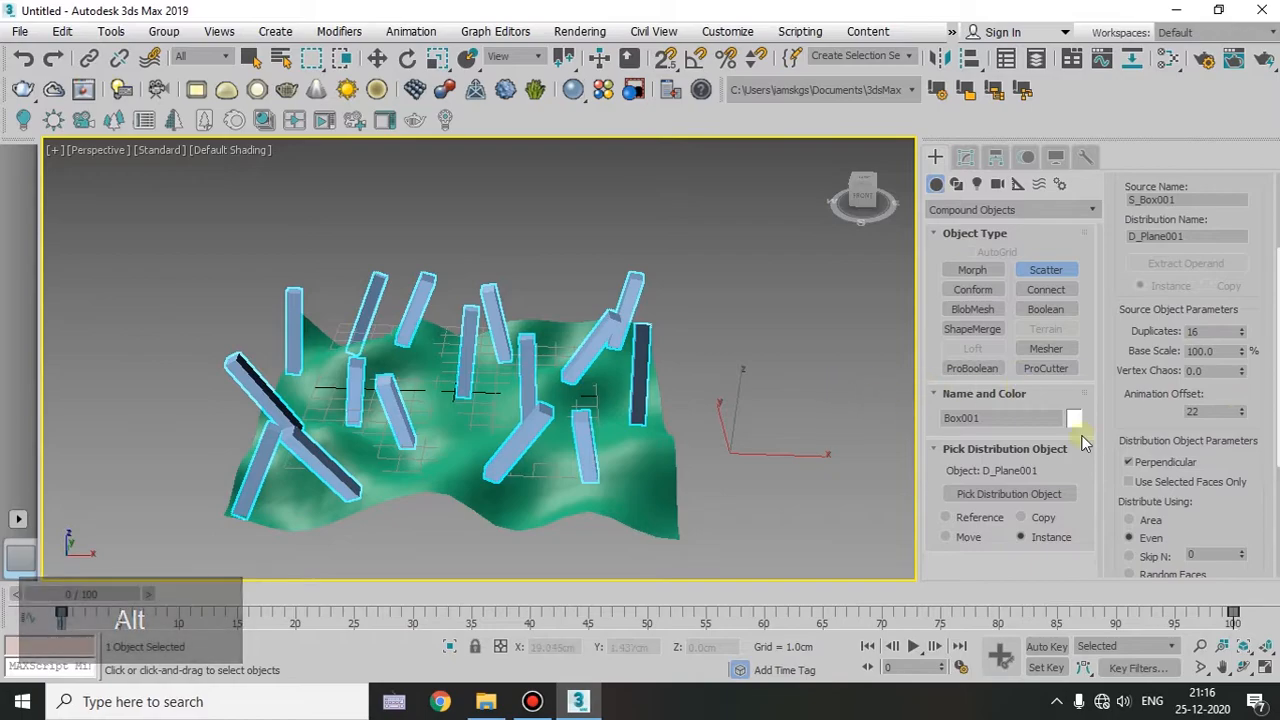
- Reset the scatter's Animation Offset to 0 and inspect the tilted boxes from several sides
right_click(1242, 412)
middle_click_drag(475, 470, 749, 486, "alt")
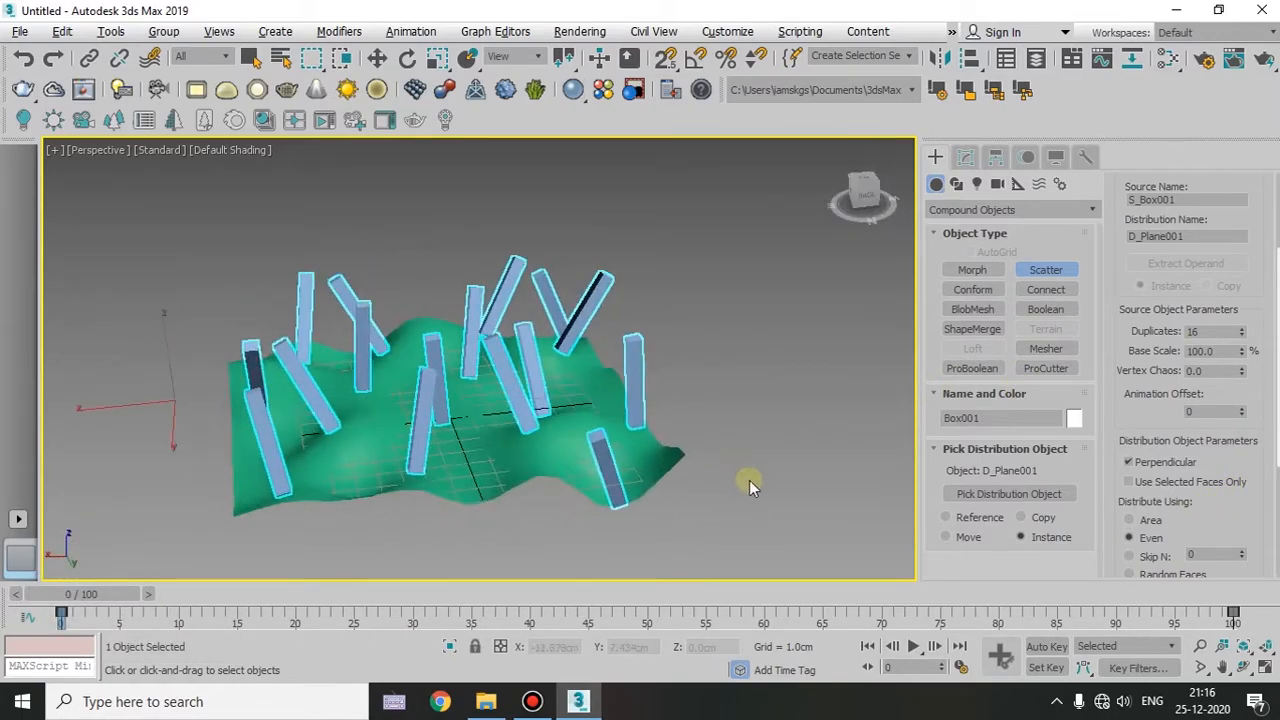
middle_click_drag(491, 471, 519, 497, "alt")
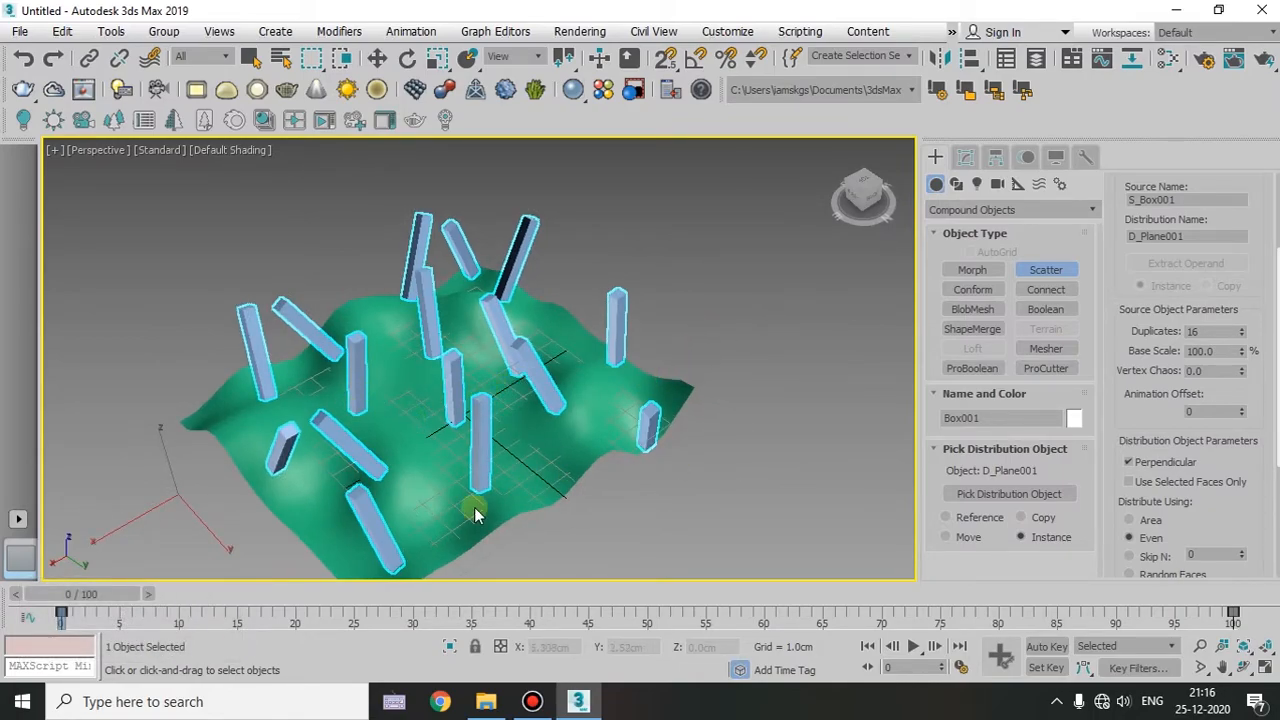
middle_click_drag(369, 443, 330, 381, "alt")
middle_click_drag(357, 470, 672, 481, "alt")
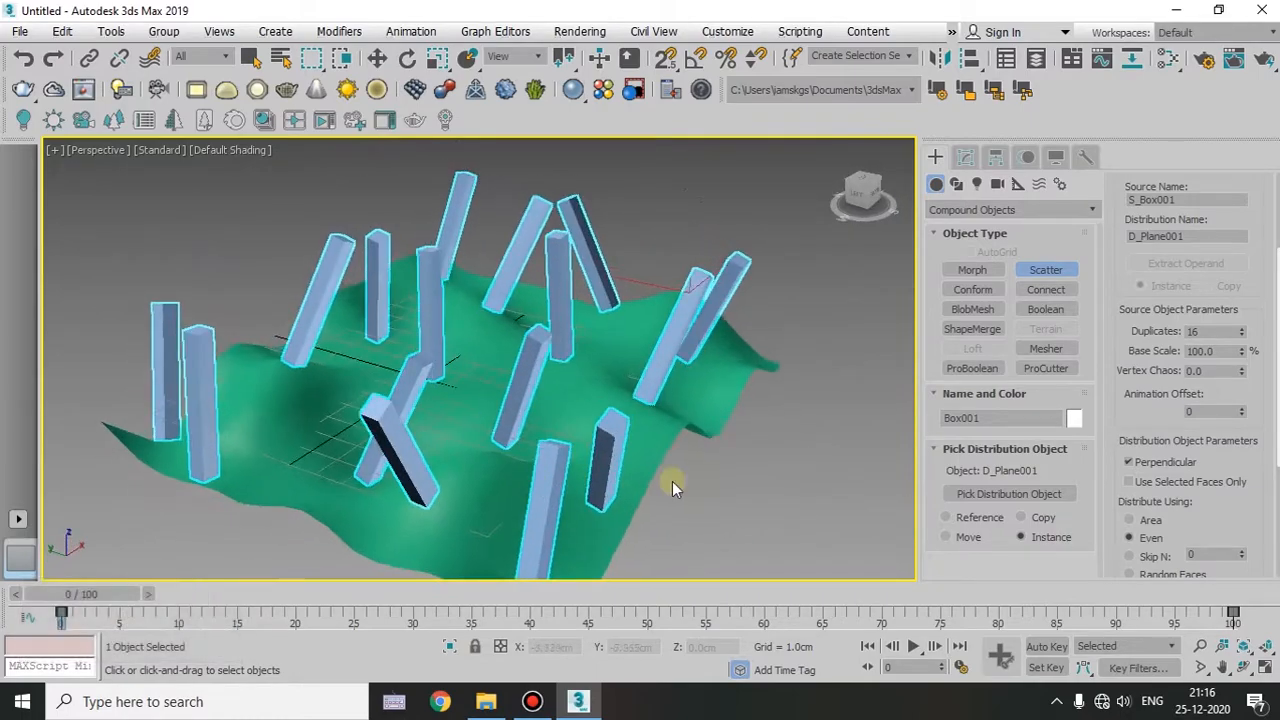
- Try other Base Scale and Vertex Chaos values on the scattered boxes and undo them
scroll(1161, 409, "down", 1)
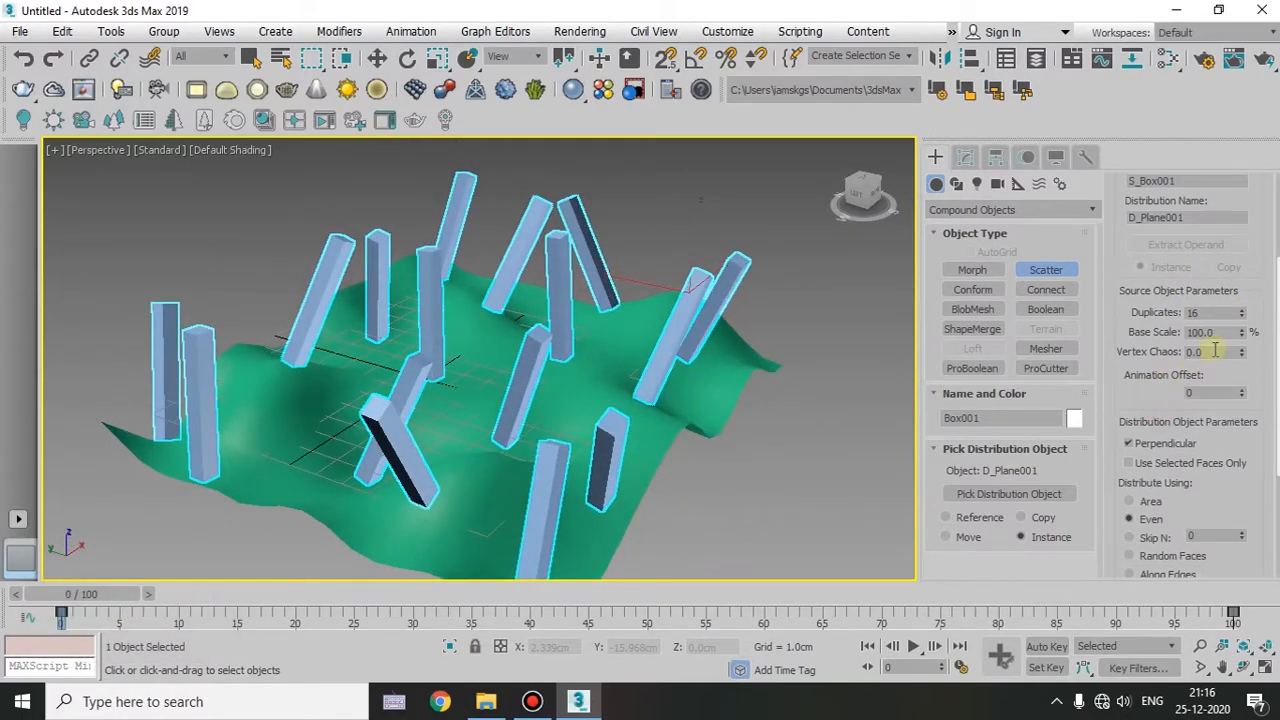
left_click_drag(1243, 340, 1250, 56)
mouse_move(1245, 357)
left_mouse_down()
mouse_move(1241, 594)
mouse_move(1261, 321)
mouse_move(1259, 366)
left_mouse_up()
key("ctrl+z")
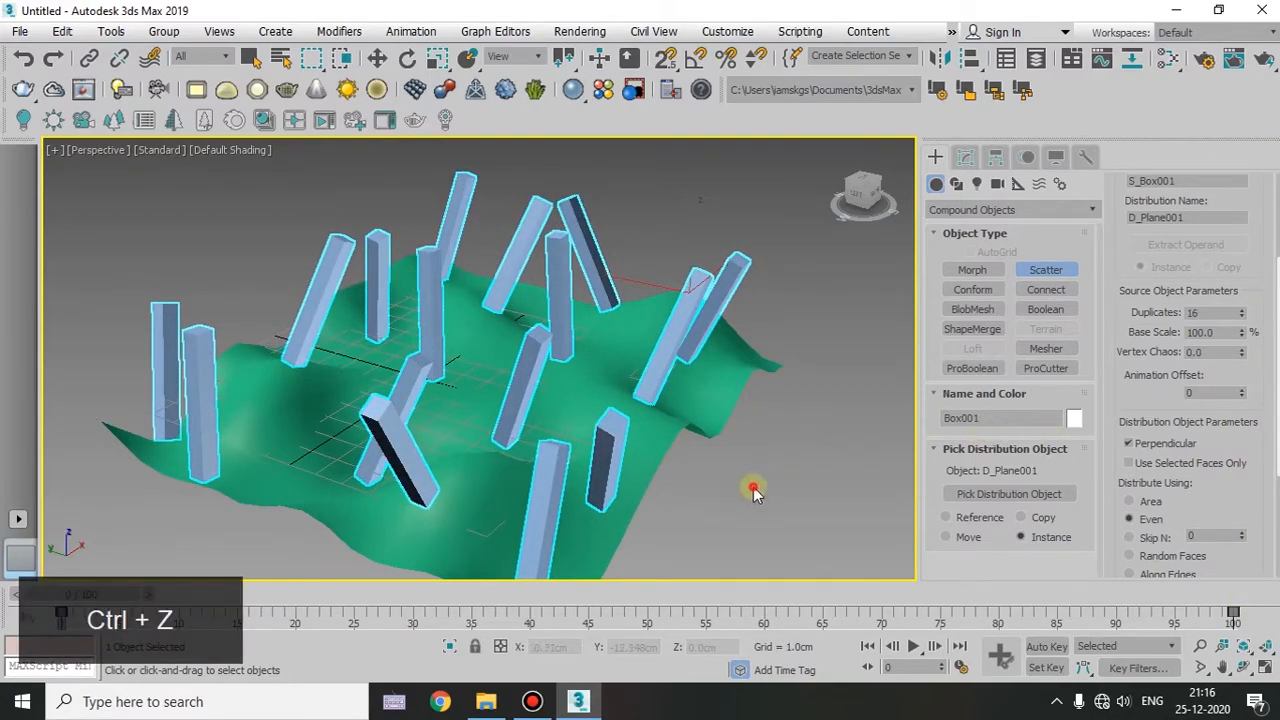
- Try restricting the scatter to selected faces only, and switch that restriction off again
middle_click_drag(757, 480, 712, 382)
left_click_drag(1237, 480, 1233, 382)
left_click(1129, 367)
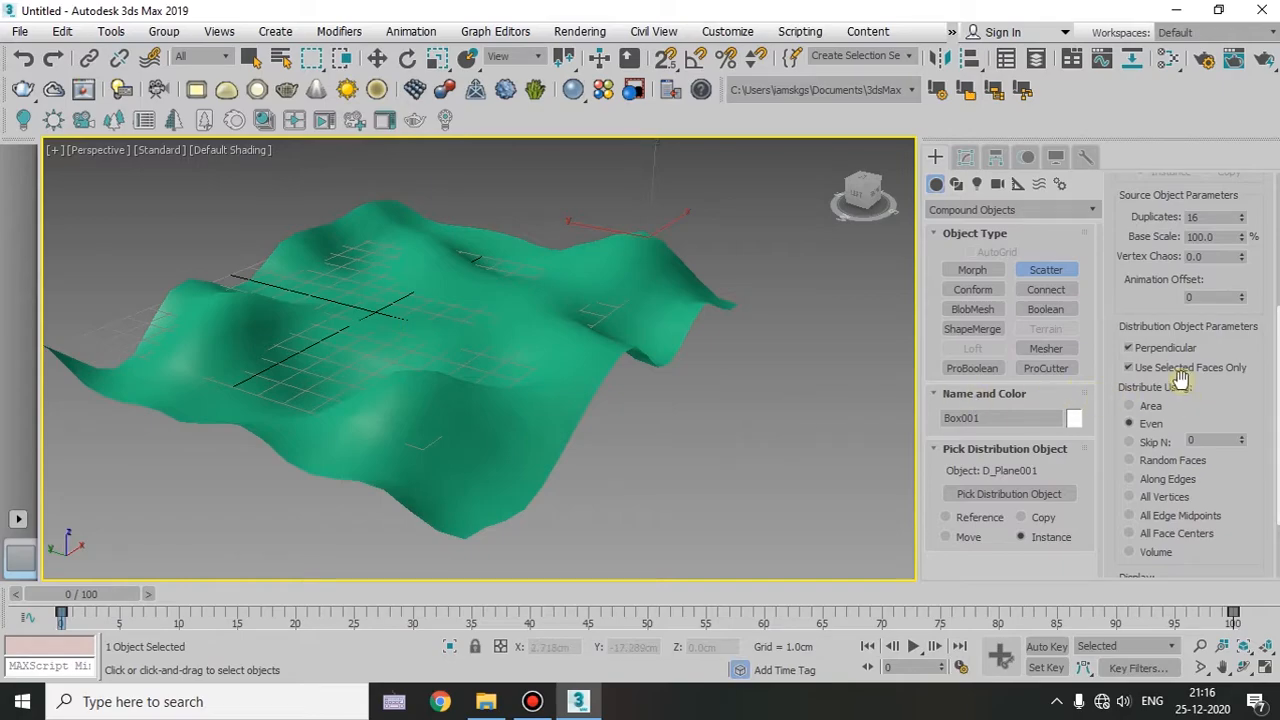
left_click(1145, 367)
middle_click_drag(306, 468, 420, 470, "alt")
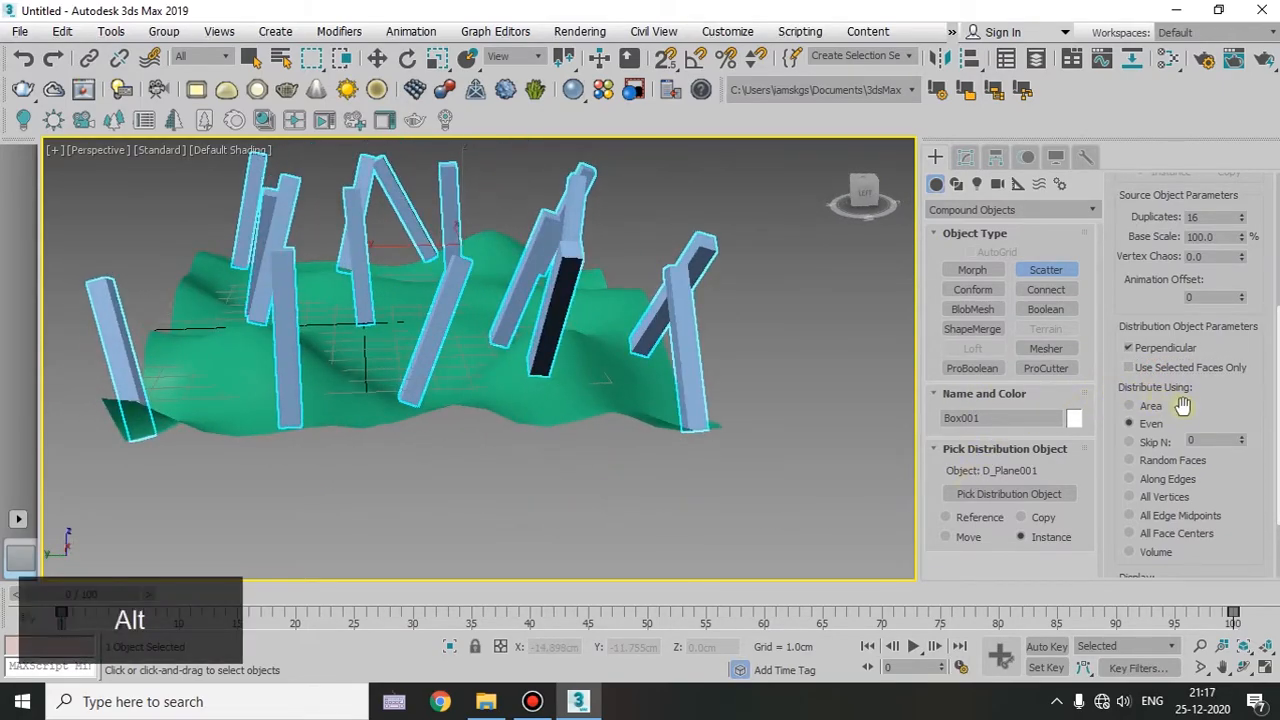
middle_click_drag(300, 450, 571, 514, "alt")
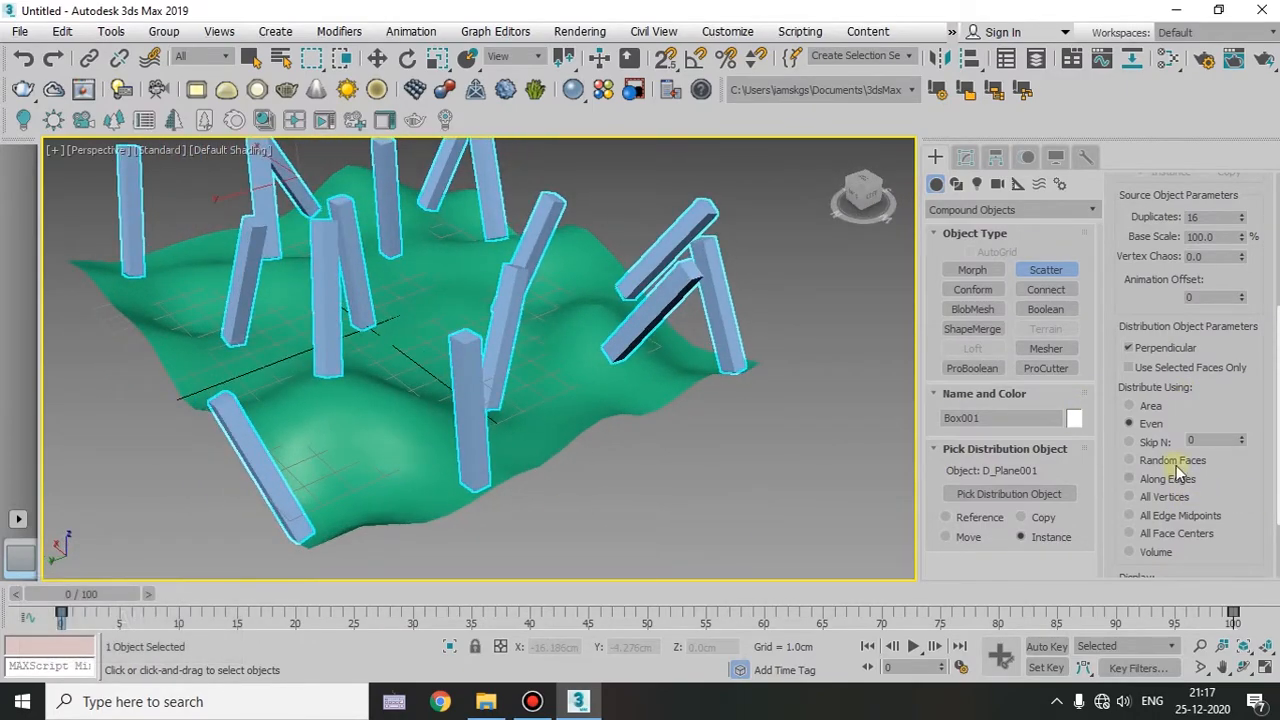
- Distribute the boxes using Area and turn off Perpendicular so they stand upright
left_click_drag(1183, 414, 1184, 374)
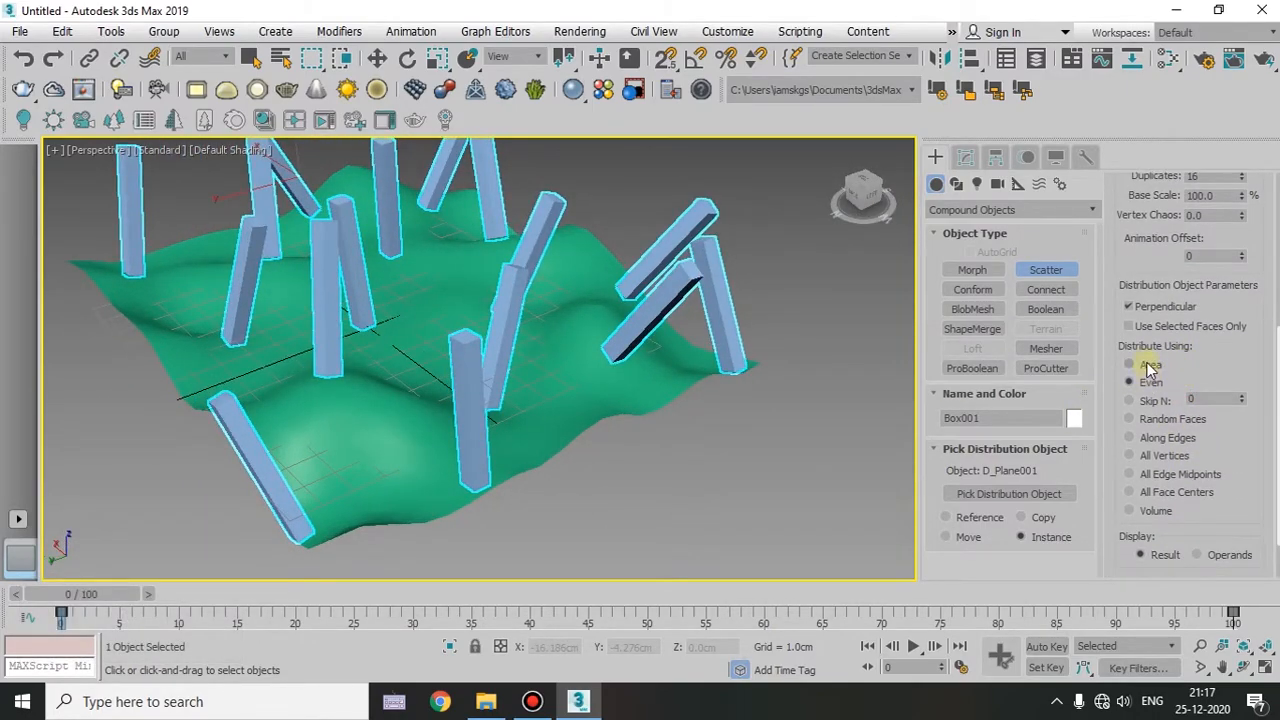
left_click(1148, 367)
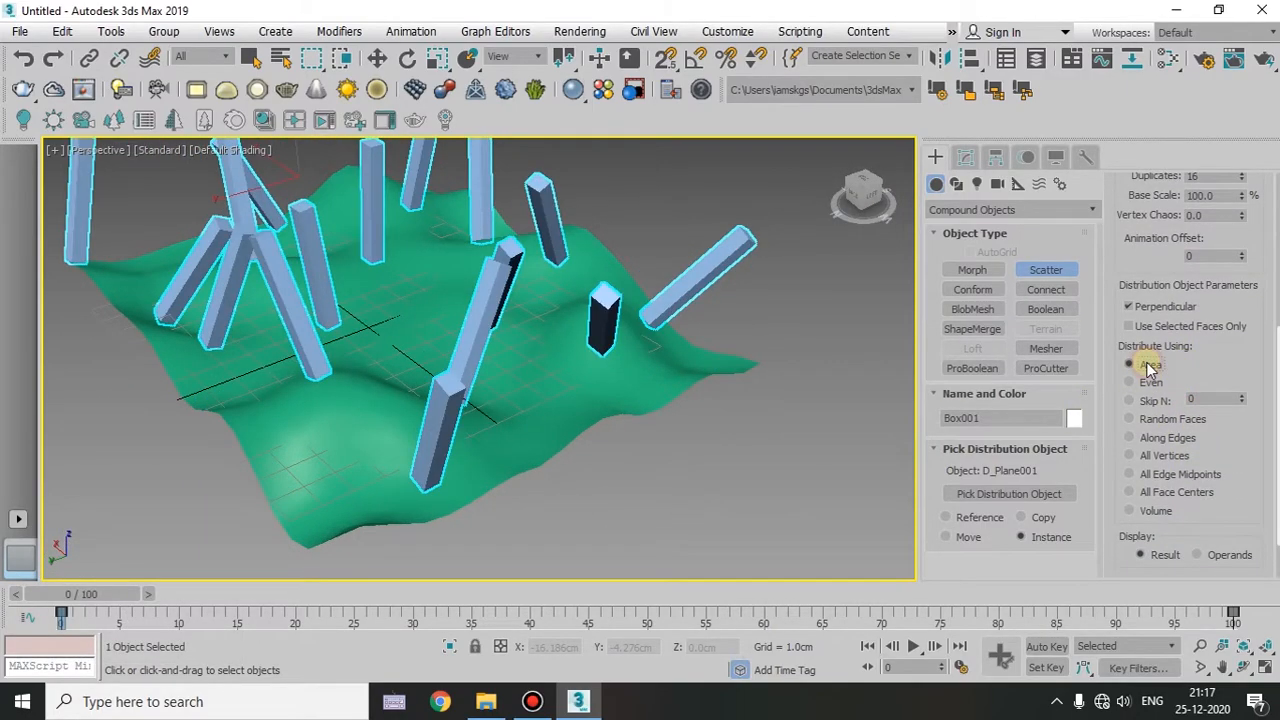
left_click(1150, 308)
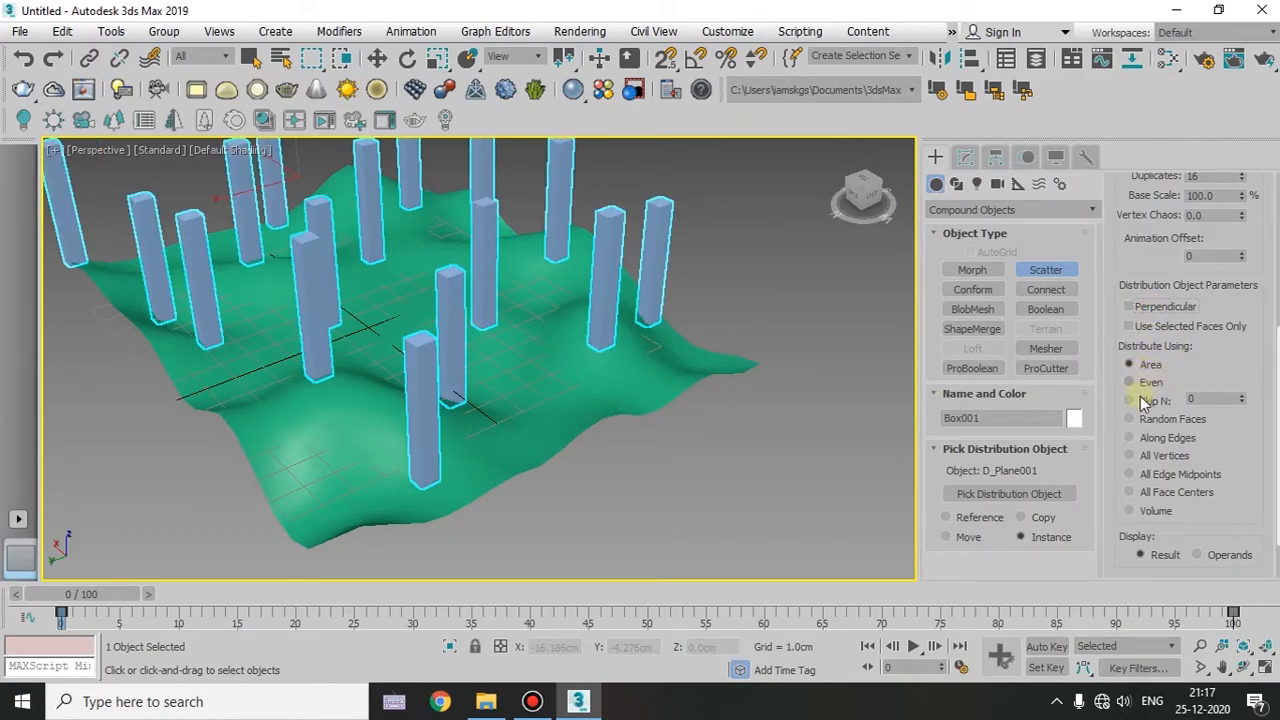
- Try the Even distribution and the Random Faces distribution for the scattered boxes
left_click(1146, 384)
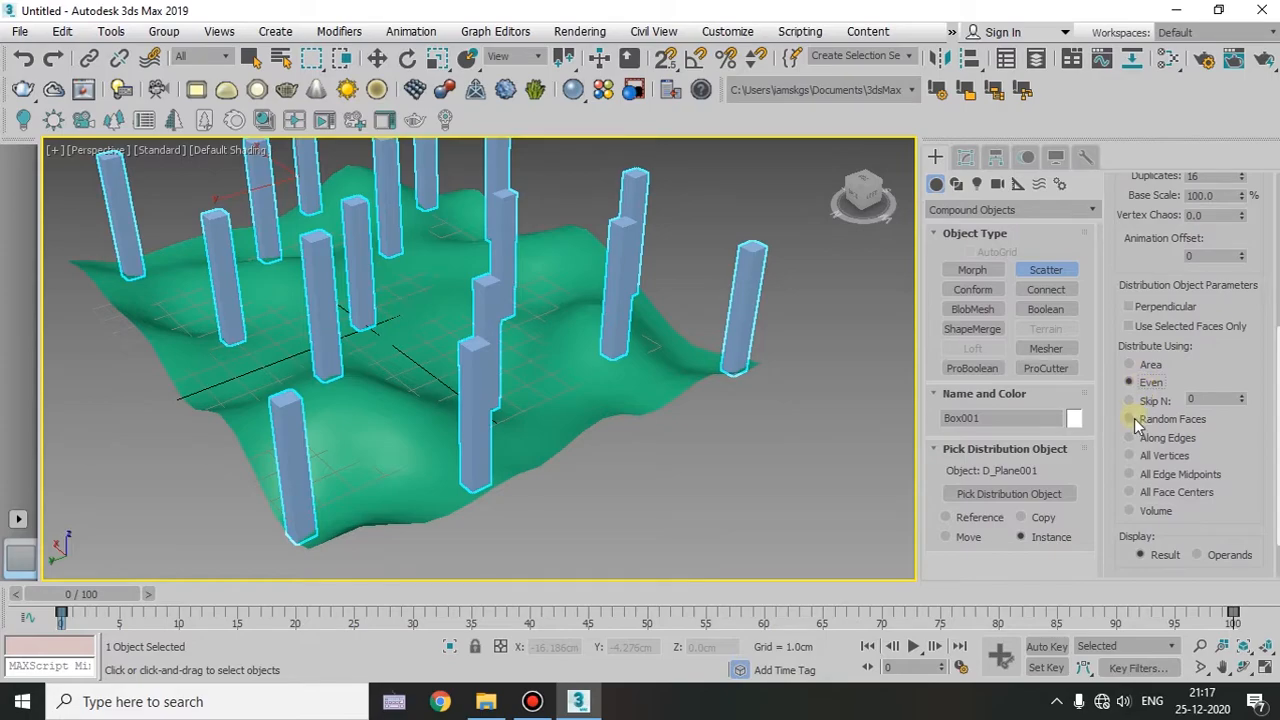
left_click(1131, 419)
middle_click_drag(585, 423, 587, 435, "alt")
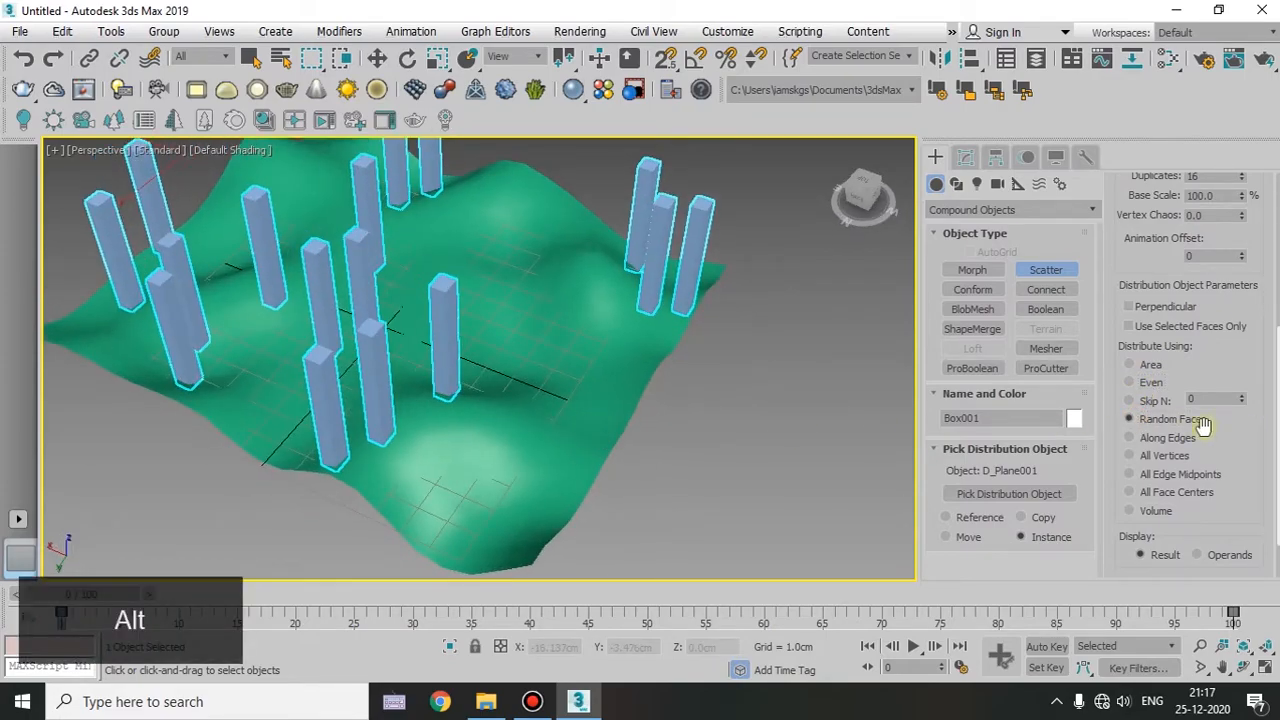
- Distribute the boxes using Skip N with a skip value of 15
left_click(1147, 402)
middle_click_drag(827, 399, 608, 430)
left_click_drag(1241, 399, 1241, 390, "alt")
middle_click_drag(762, 388, 722, 486)
left_click_drag(1243, 402, 1241, 399, "alt")
middle_click_drag(722, 438, 780, 432, "alt")
left_click(1243, 396)
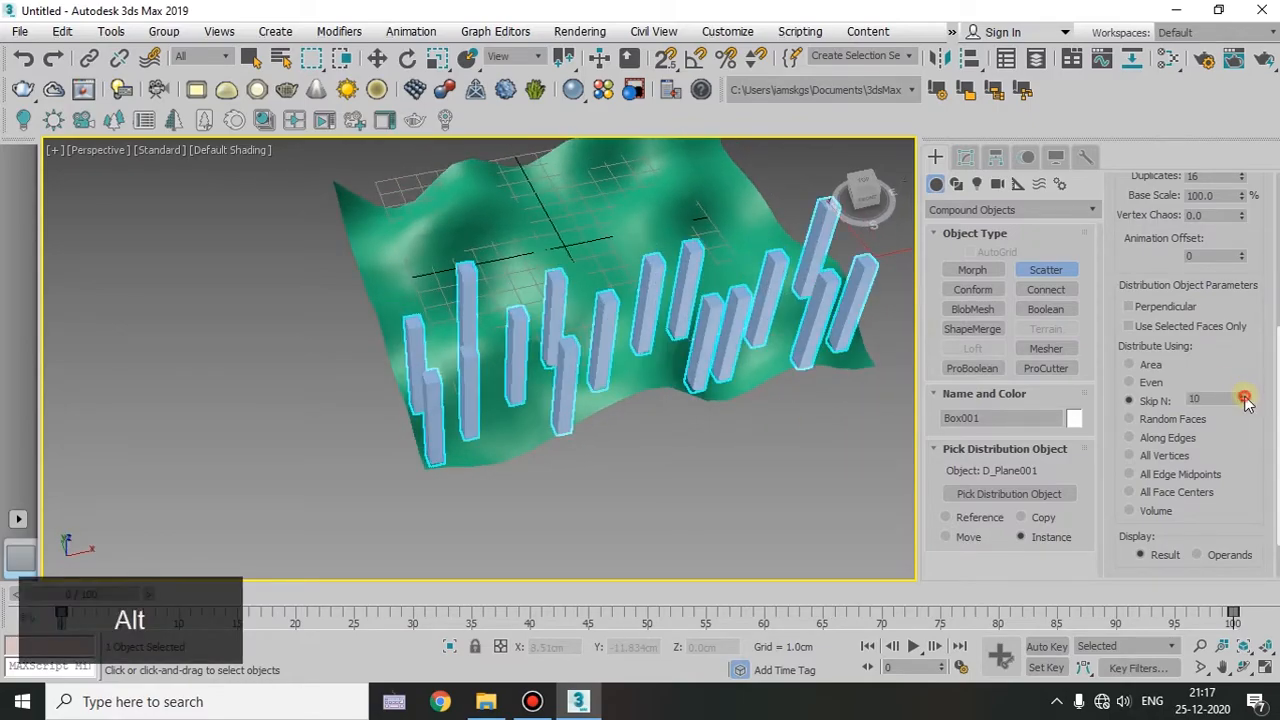
left_click(1243, 395)
left_click(1243, 395)
left_click(1243, 395)
left_click(1243, 395)
left_click(1243, 395)
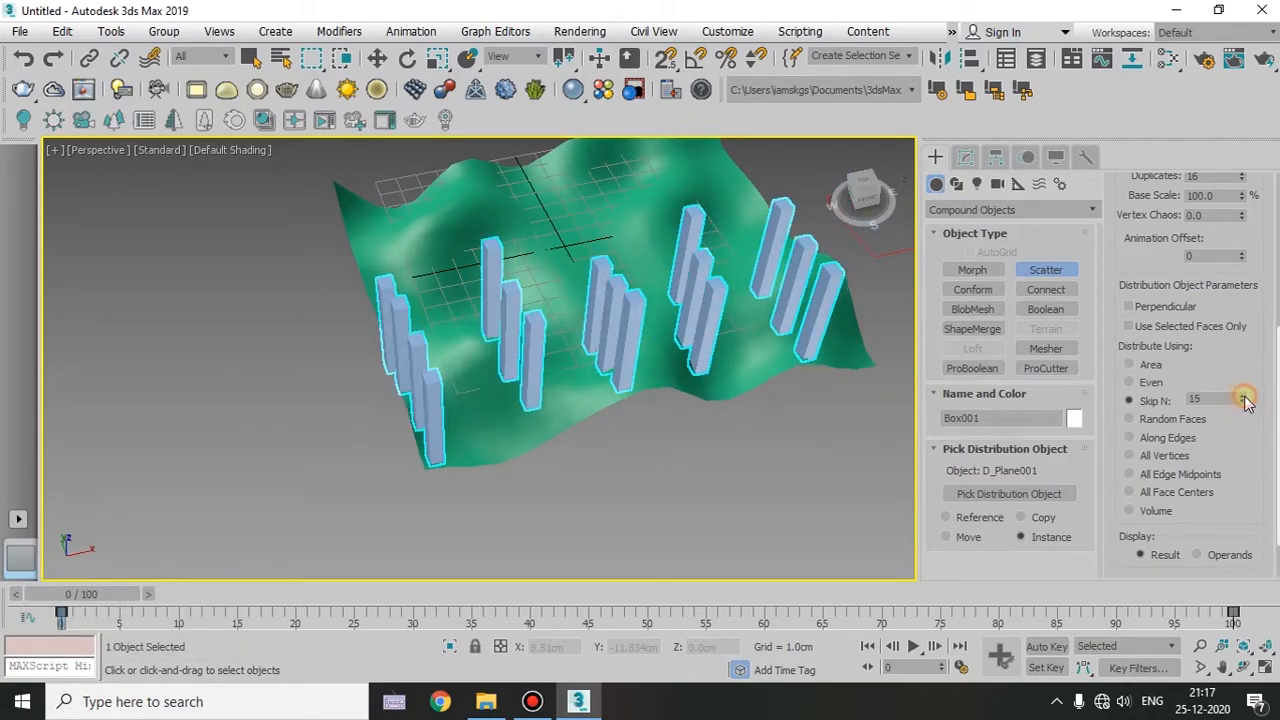
- Set the skip value to 0 and distribute 12 duplicates of the box over the terrain using Along Edges
left_click_drag(1245, 400, 1246, 469)
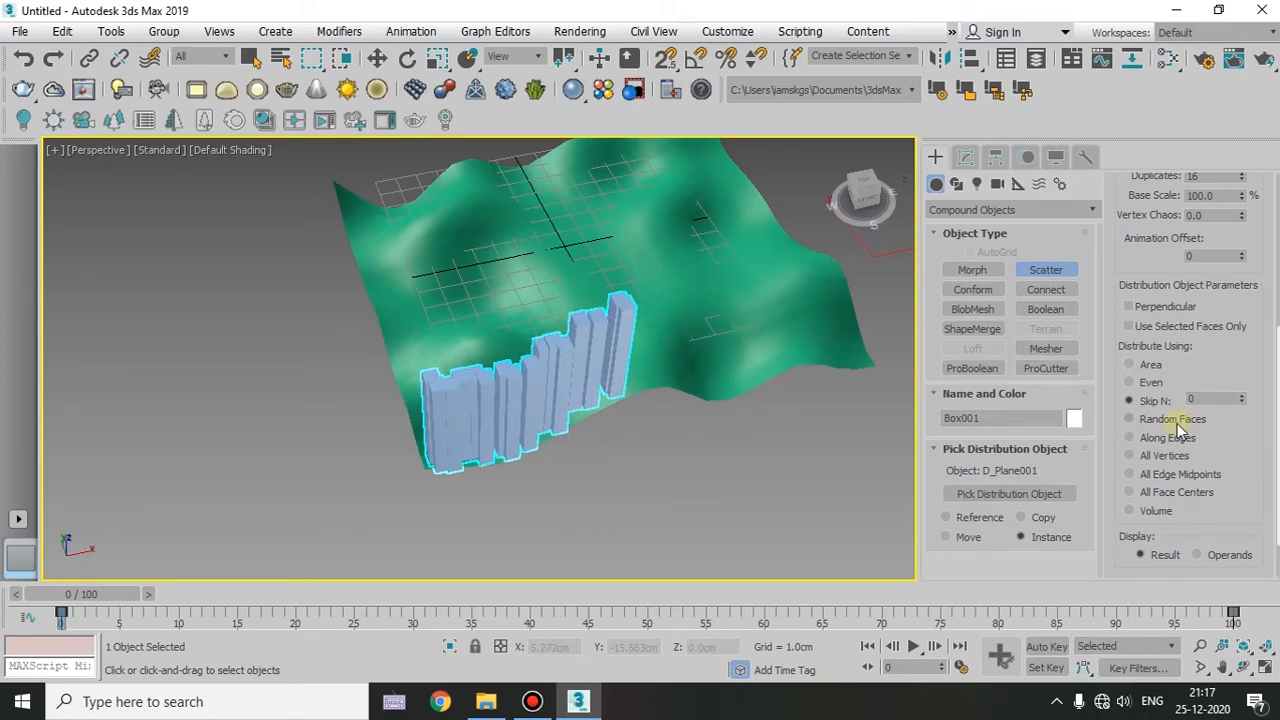
left_click(1131, 438)
middle_click_drag(655, 455, 468, 409, "alt")
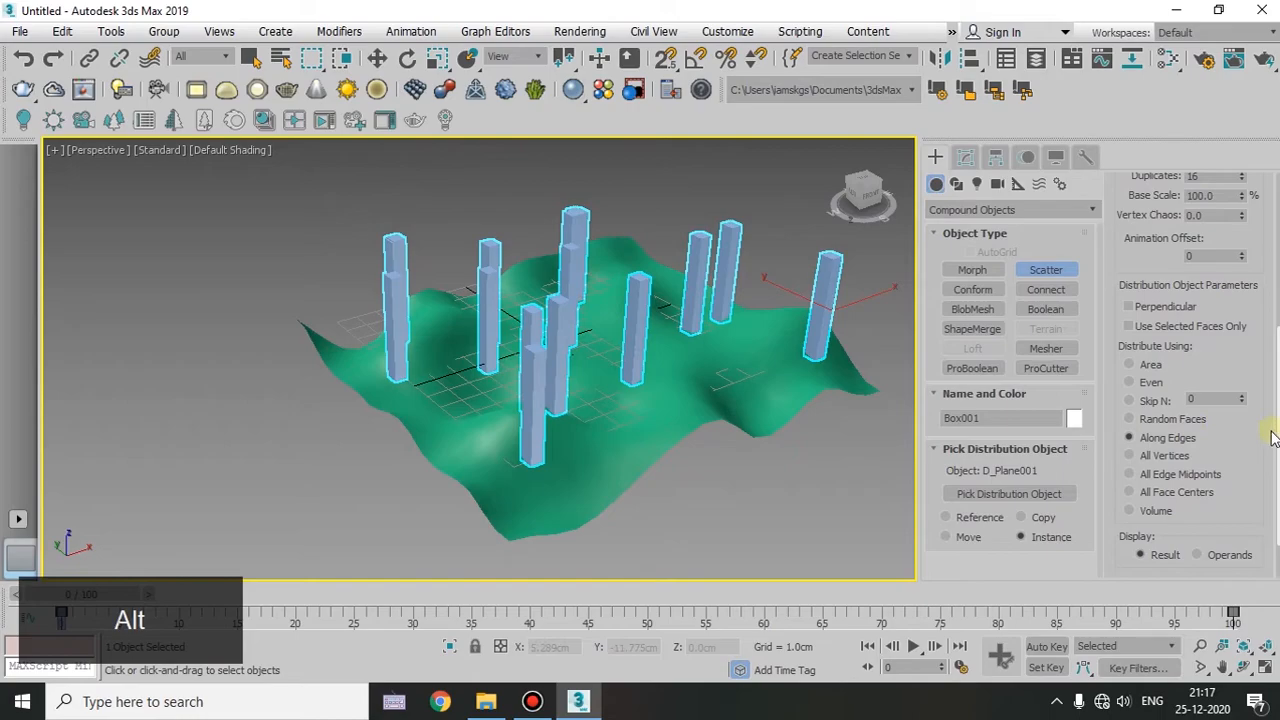
left_click_drag(1223, 342, 1201, 443)
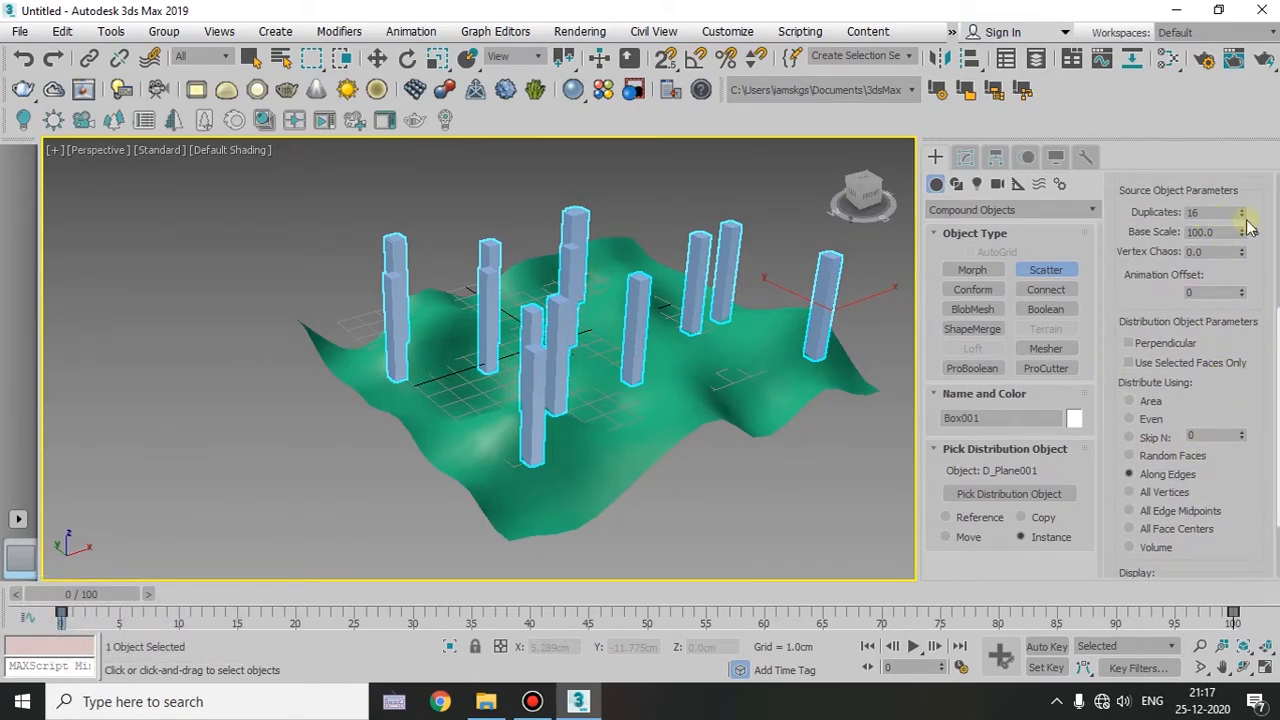
mouse_move(1238, 217)
left_mouse_down()
mouse_move(1245, 162)
mouse_move(1247, 215)
left_mouse_up()
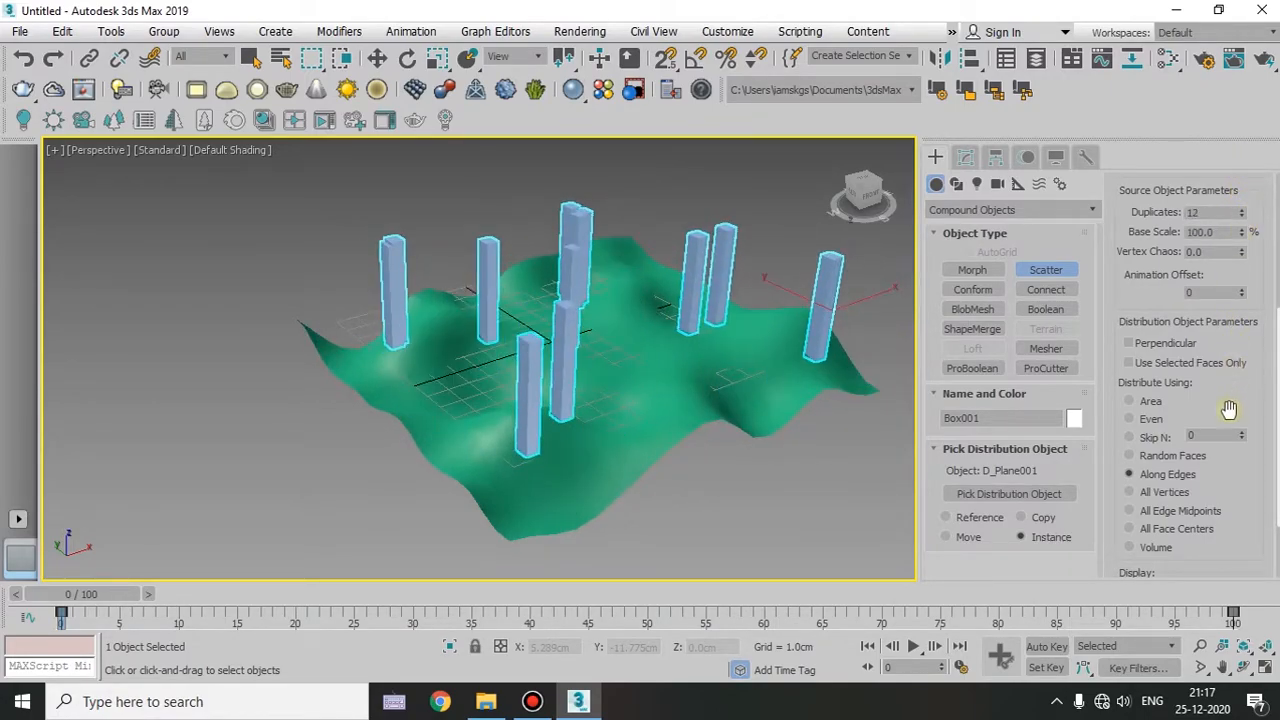
- Try distributing the boxes using All Vertices and inspect the scatter from different angles
left_click_drag(1240, 493, 1236, 469)
left_click(1155, 467)
mouse_move(713, 456)
middle_mouse_down("alt")
mouse_move(657, 429)
mouse_move(621, 379)
mouse_move(569, 451)
mouse_move(416, 431)
mouse_move(653, 421)
mouse_move(636, 278)
mouse_move(519, 216)
mouse_move(806, 346)
mouse_move(728, 427)
mouse_move(514, 406)
mouse_move(580, 517)
mouse_move(680, 490)
mouse_move(660, 452)
mouse_move(694, 452)
mouse_move(665, 462)
mouse_move(763, 380)
mouse_move(731, 380)
mouse_move(750, 362)
mouse_move(791, 366)
mouse_move(551, 351)
middle_mouse_up("alt")
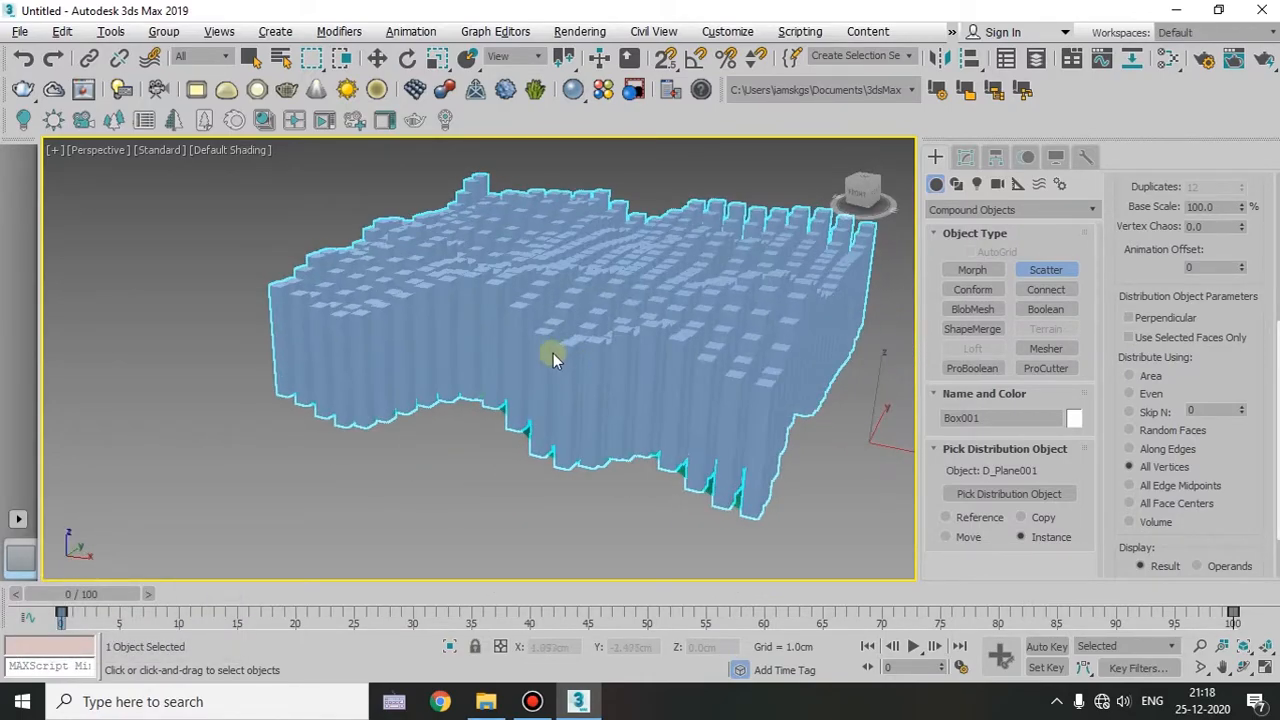
middle_click_drag(660, 397, 940, 468, "alt")
- Try the All Edge Midpoints distribution and the All Face Centers distribution for the boxes
left_click(1131, 485)
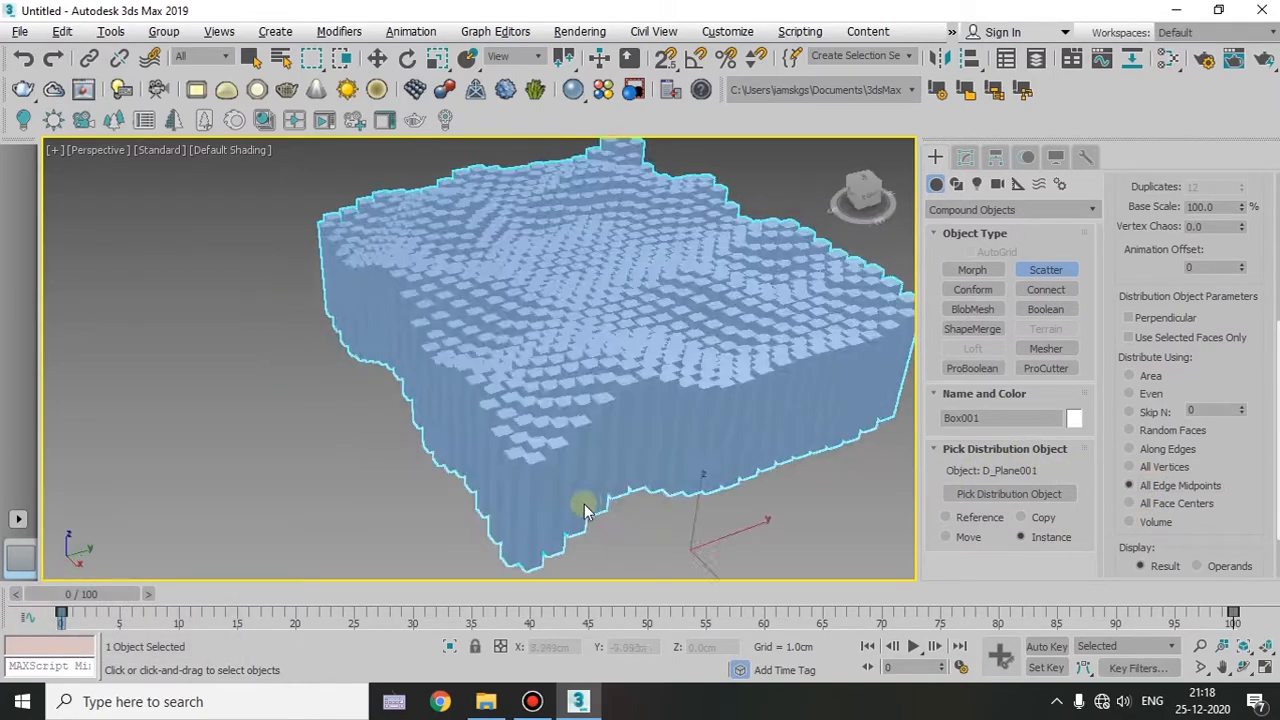
middle_click_drag(586, 510, 640, 470, "alt")
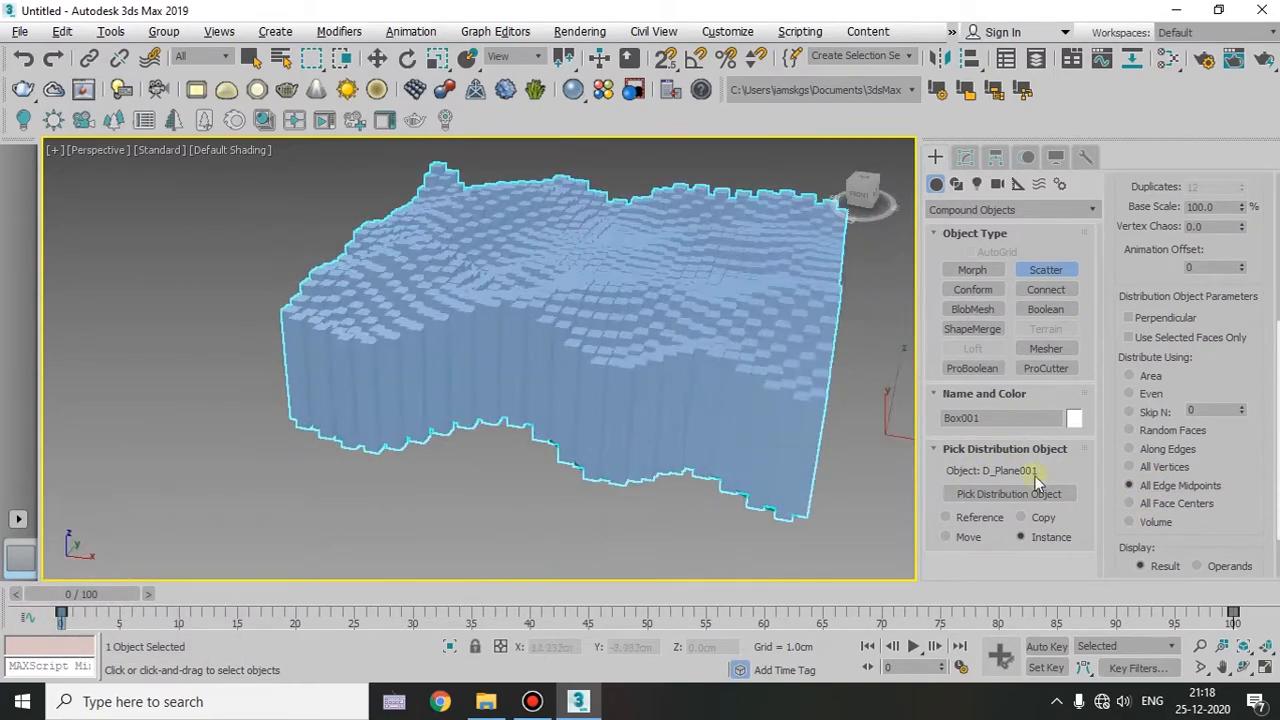
left_click(1182, 508)
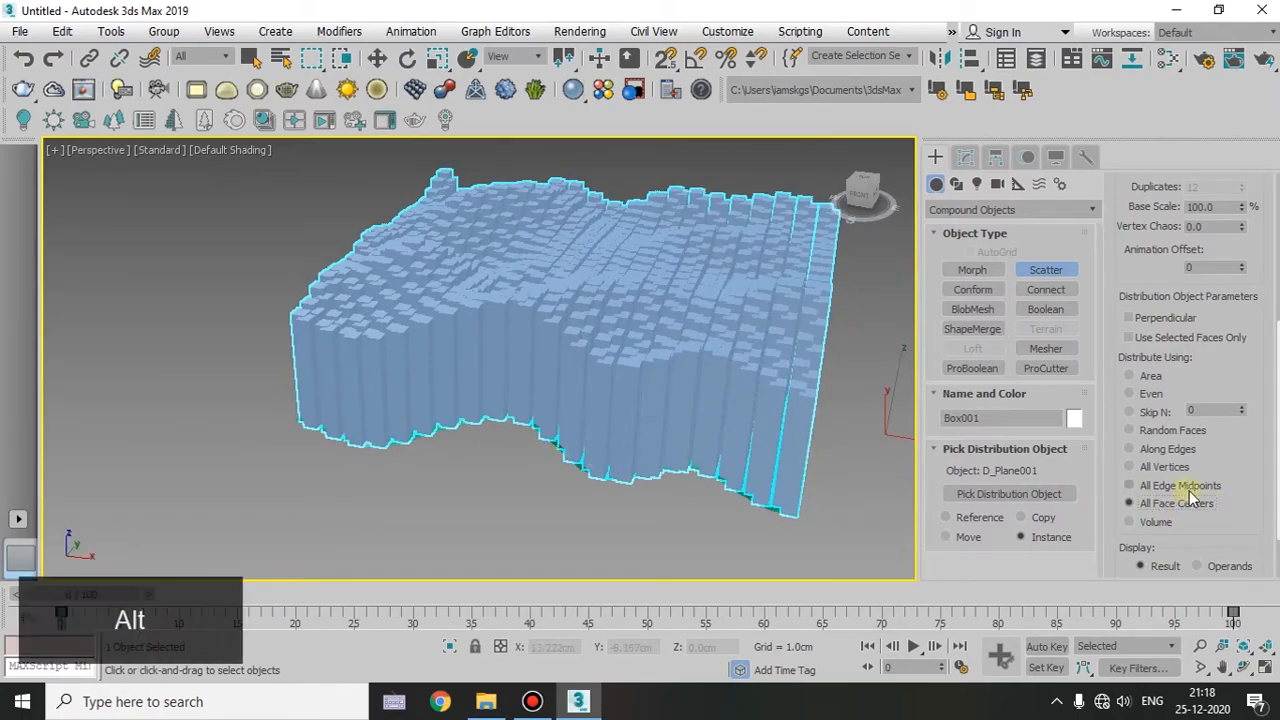
- Try displaying the scatter's Operands and switch the display back to Result
scroll(1222, 420, "down", 2)
left_click(1230, 509)
left_click(1165, 509)
middle_click_drag(683, 427, 367, 450, "alt")
key("ctrl+z")
- Distribute the boxes over the terrain using Area and check their placement
left_click(1149, 319)
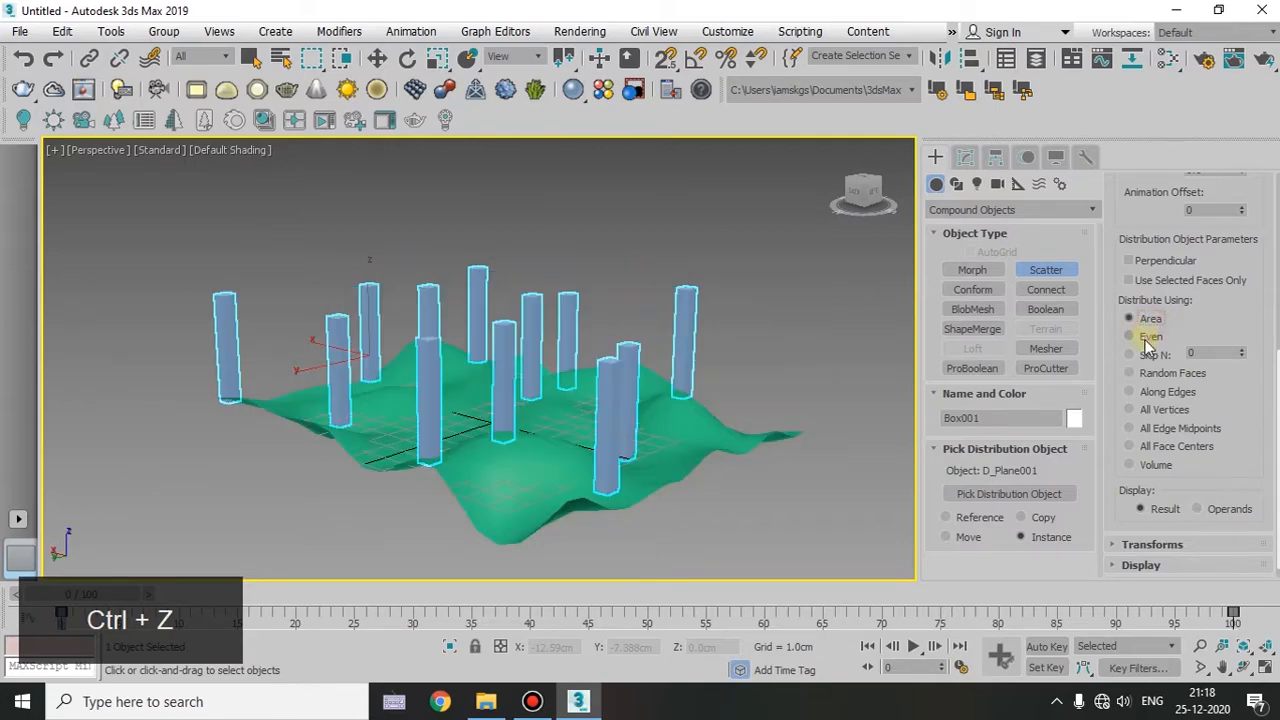
middle_click_drag(658, 423, 597, 467, "alt")
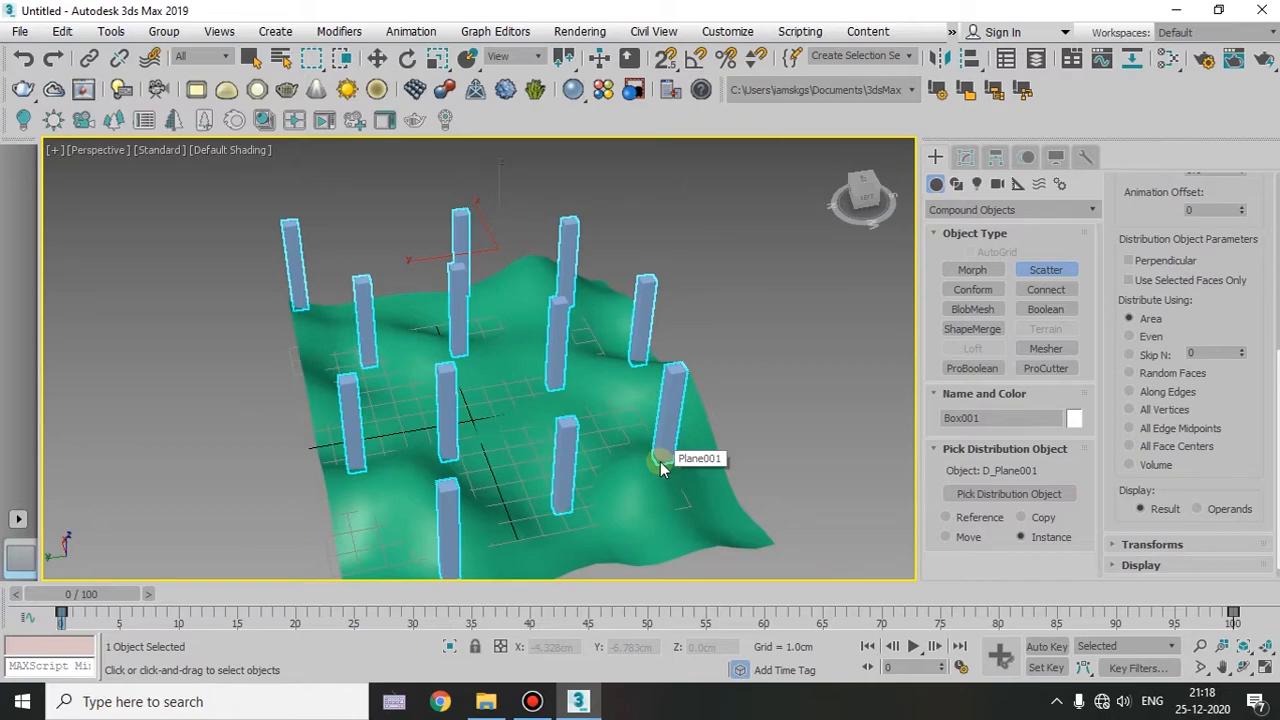
middle_click_drag(740, 460, 714, 422)
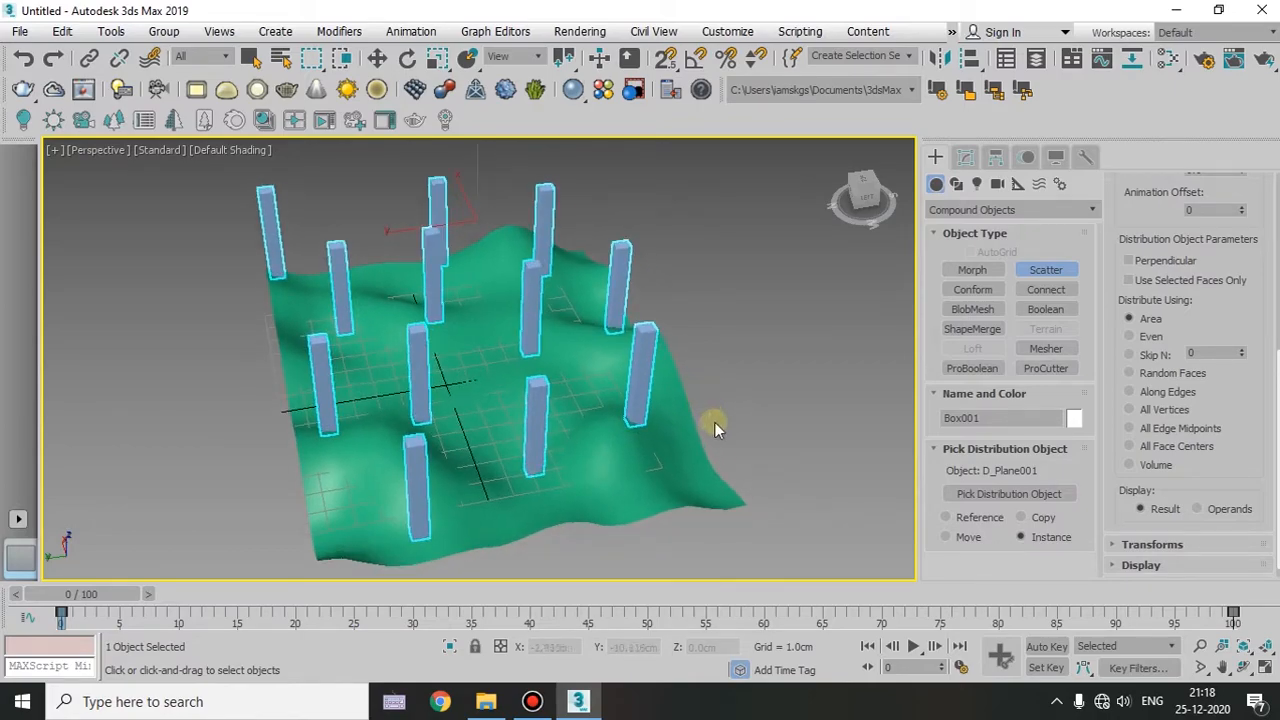